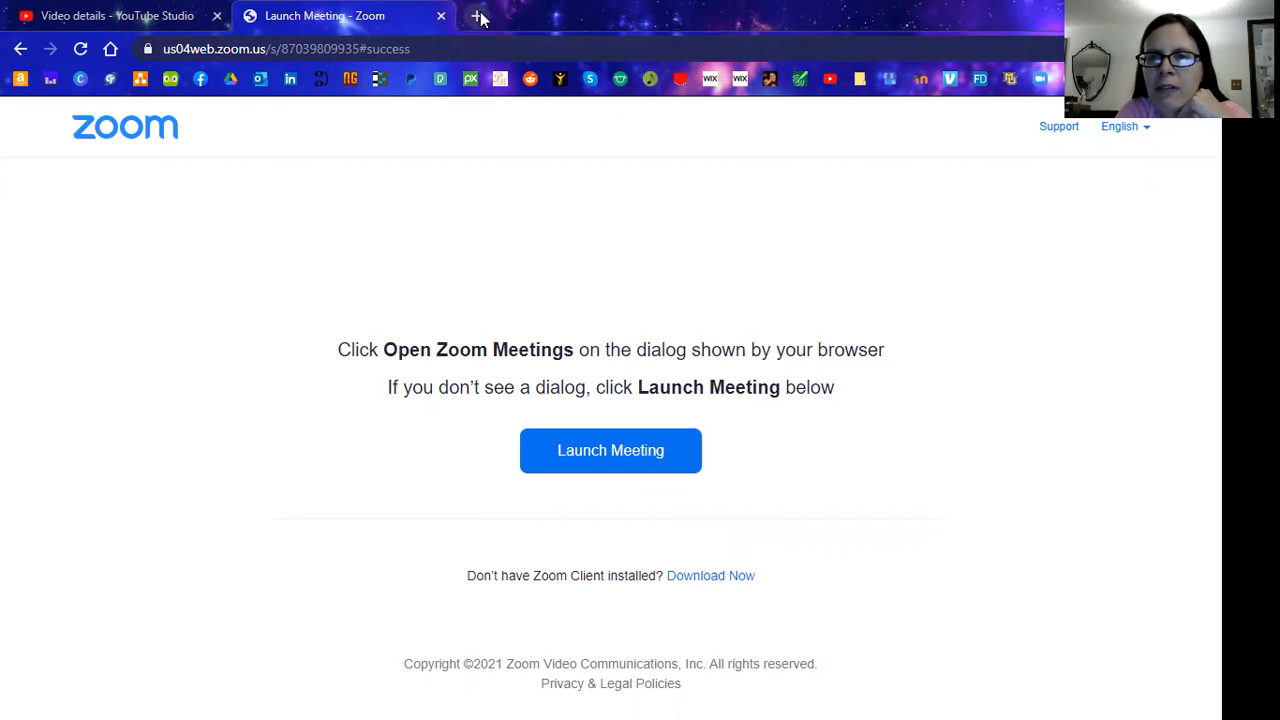
In a new tab, search 'google drive', then load drive.google.com to show My Drive
click(477, 16)
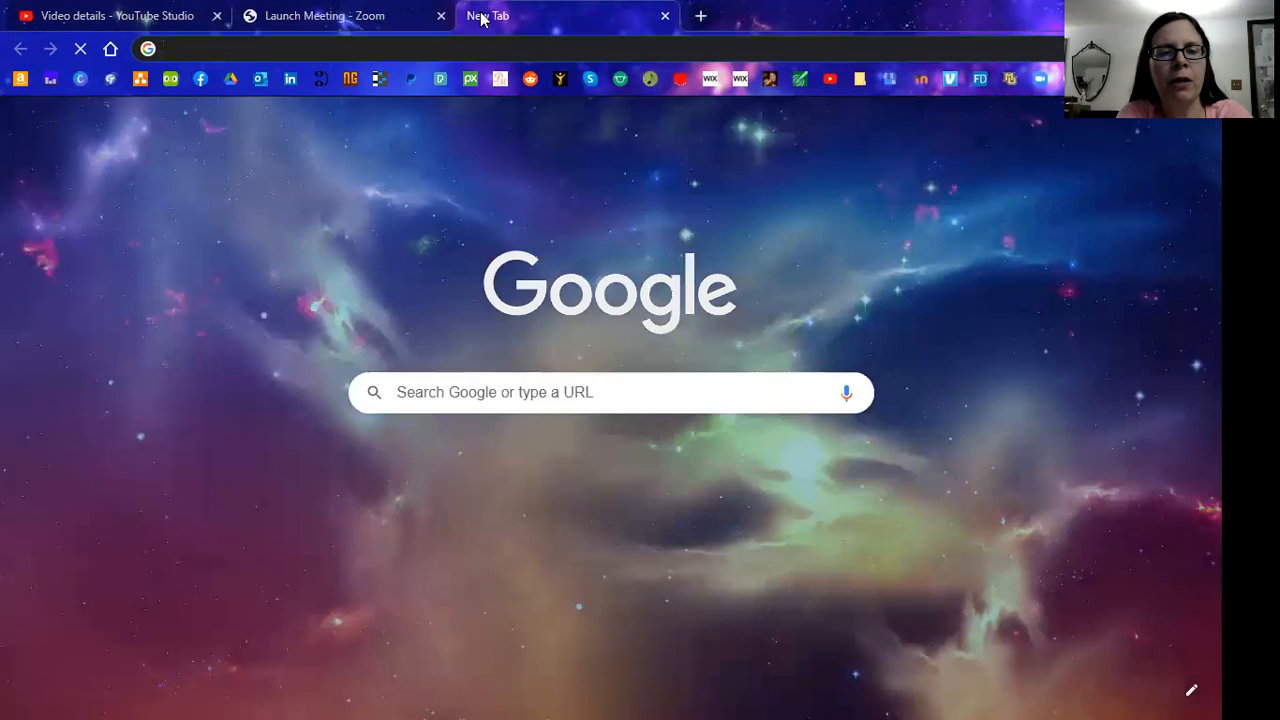
text(google)
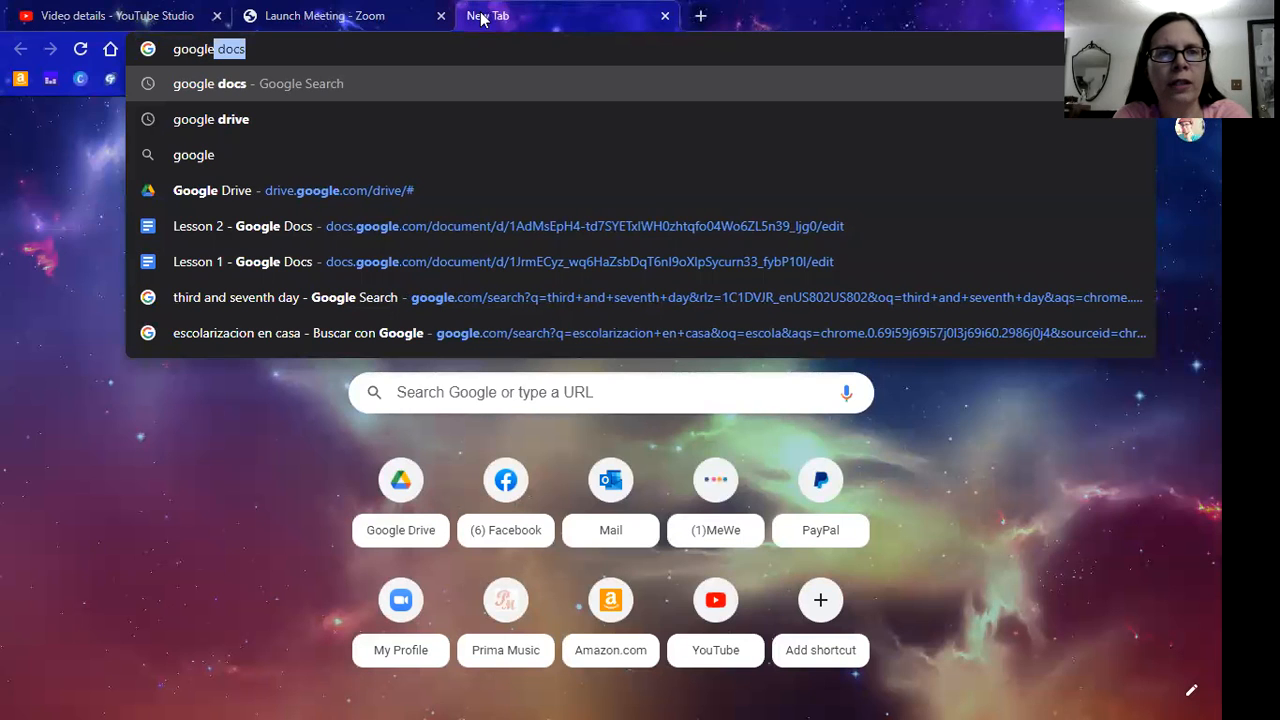
text( drive)
key(Return)
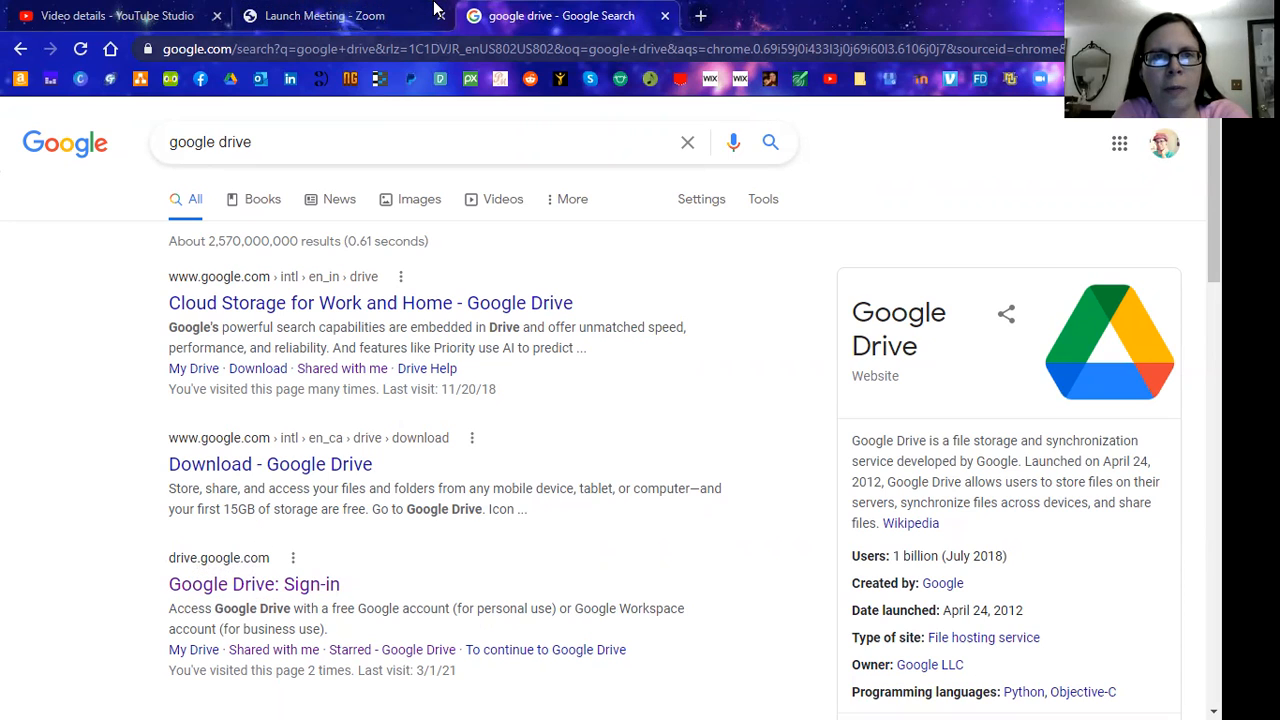
click(440, 48)
text(d)
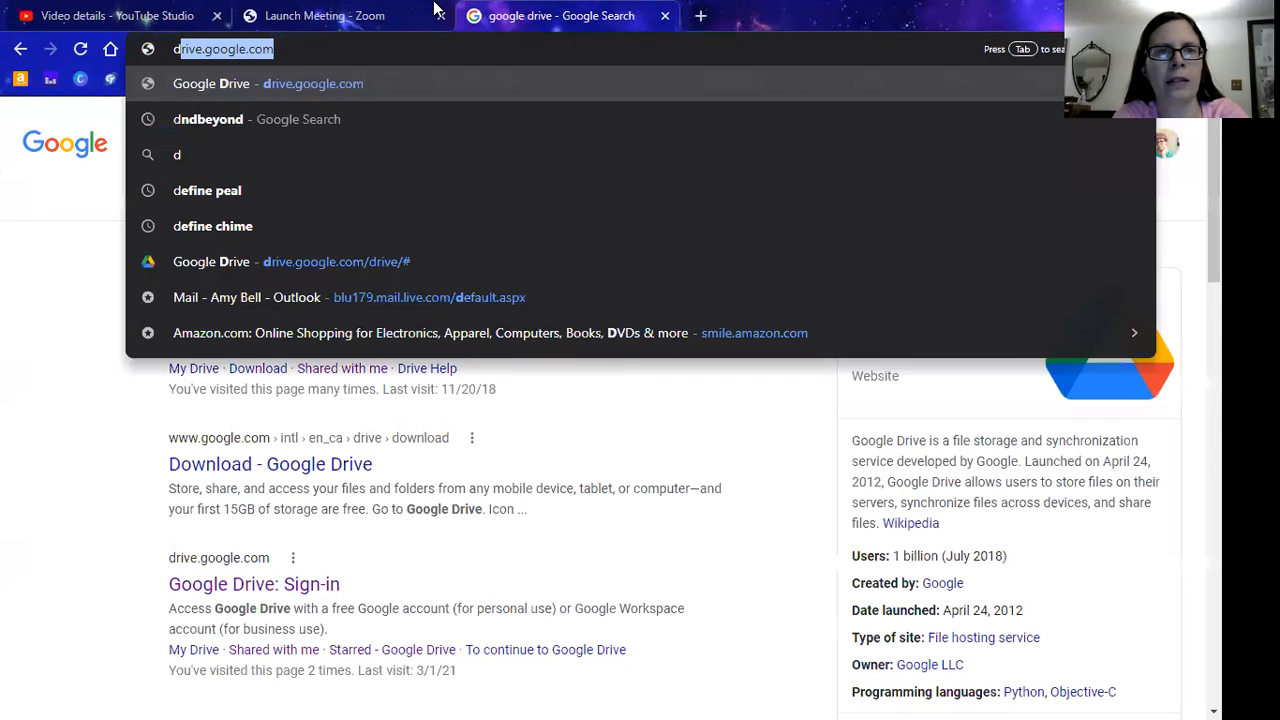
text(rive.google.com)
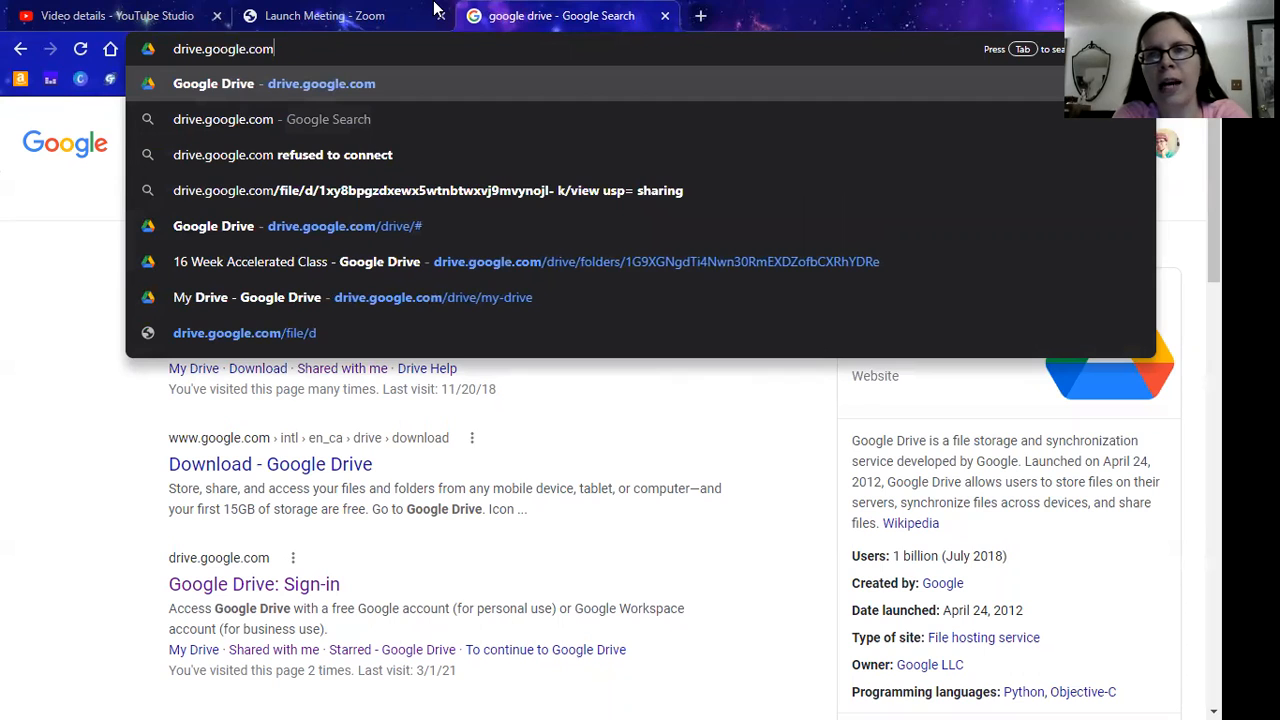
key(Return)
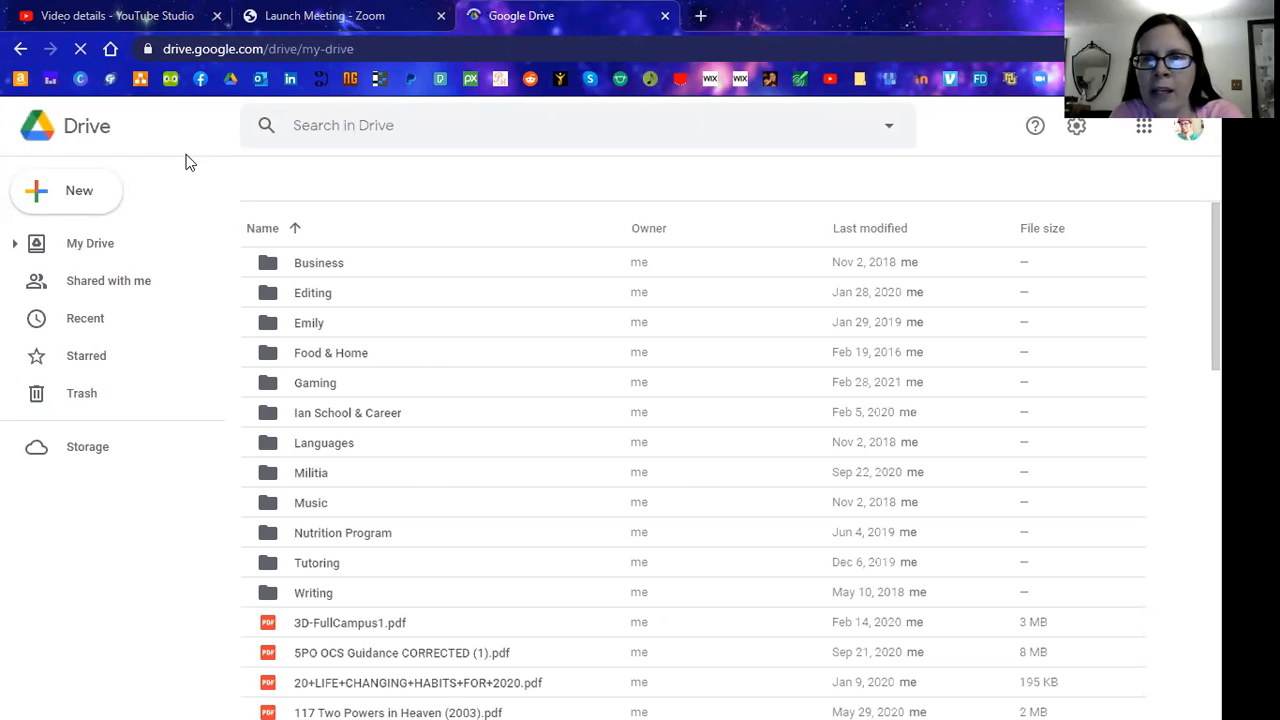
Create a new blank Google Docs document from Drive's New menu
click(38, 200)
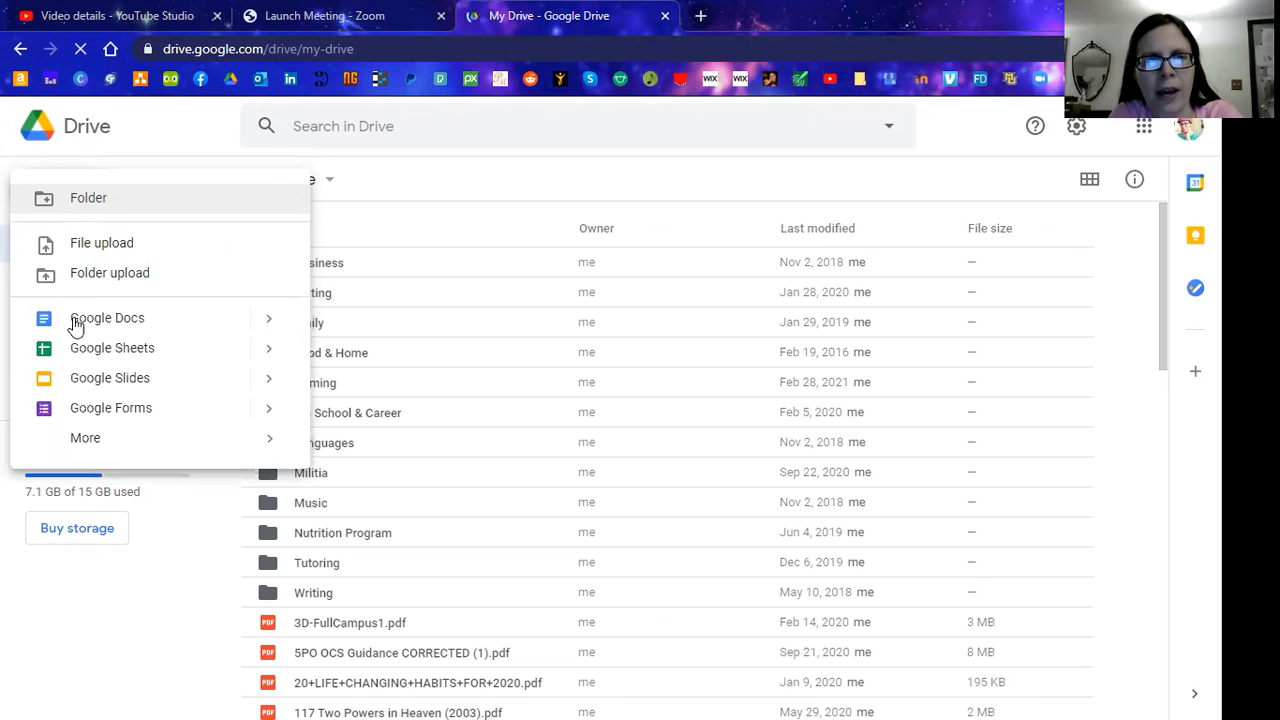
click(166, 124)
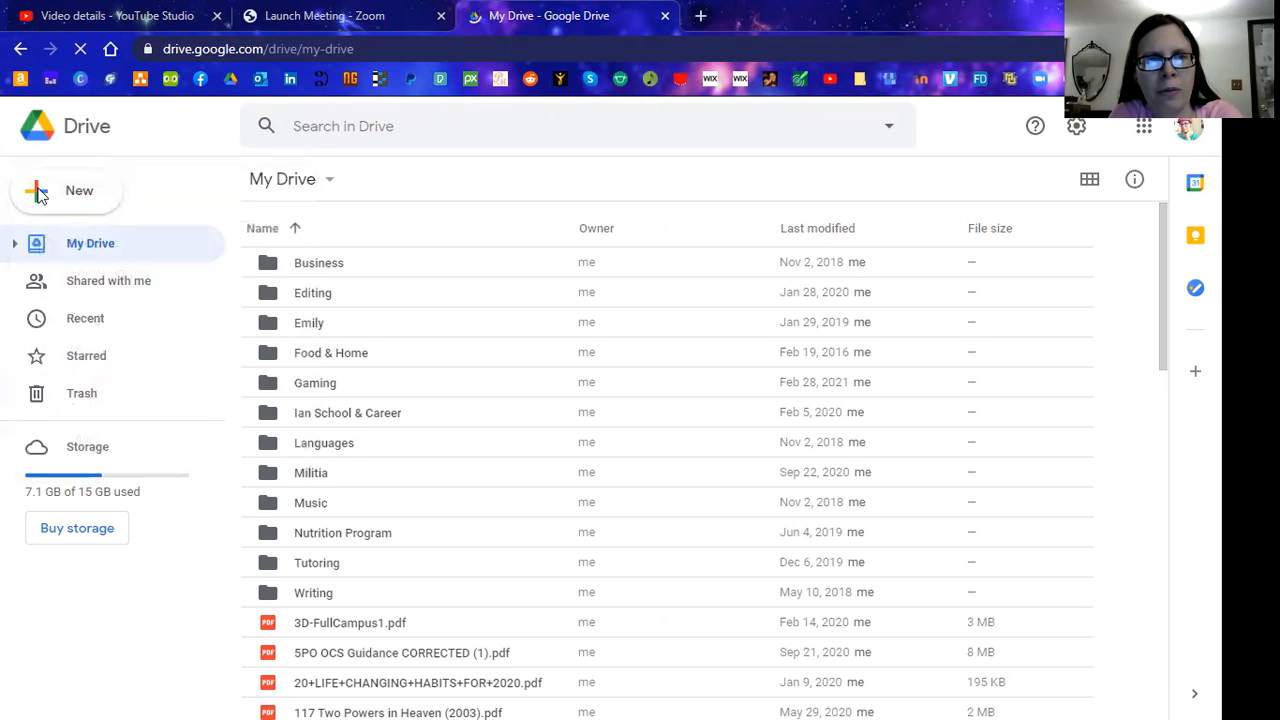
click(38, 196)
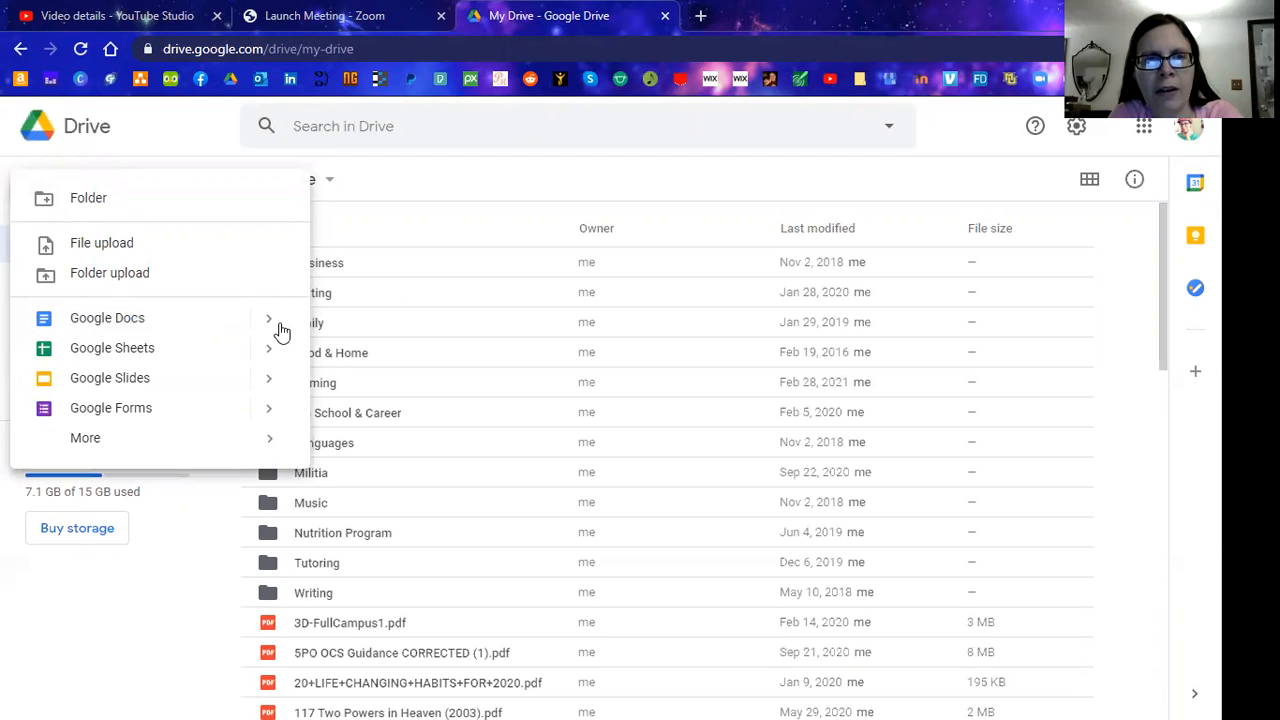
click(103, 321)
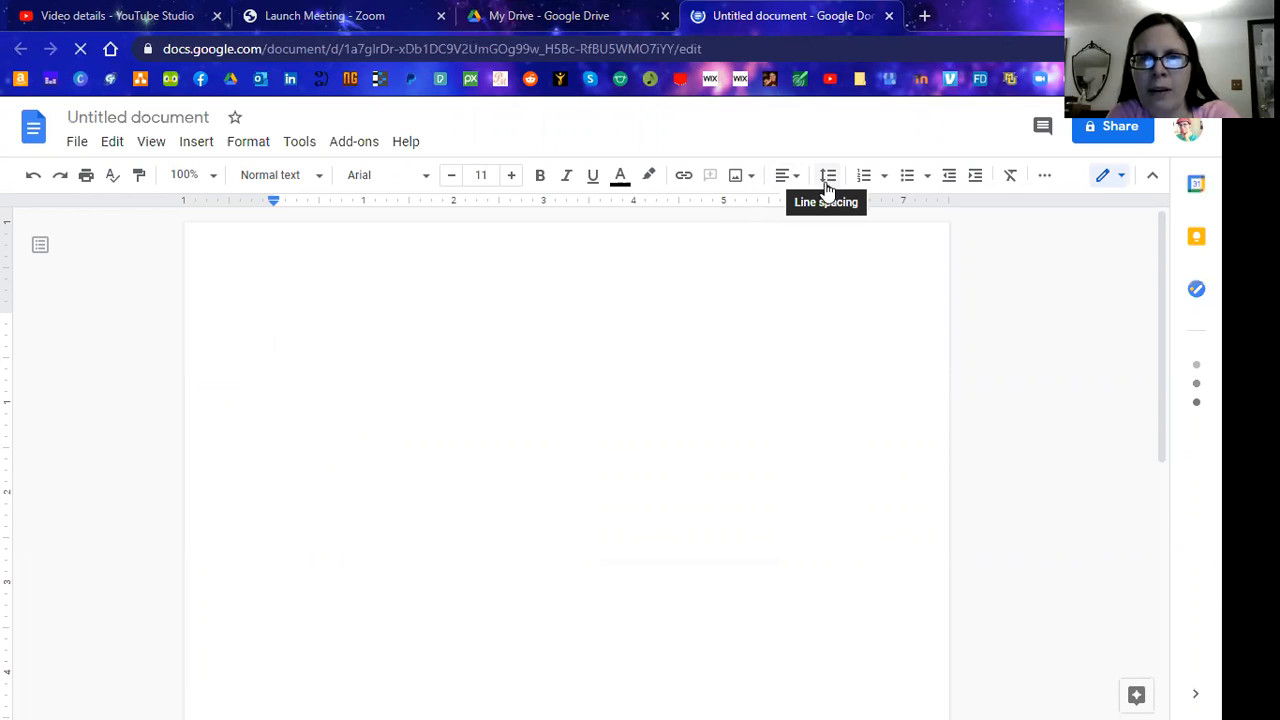
click(828, 182)
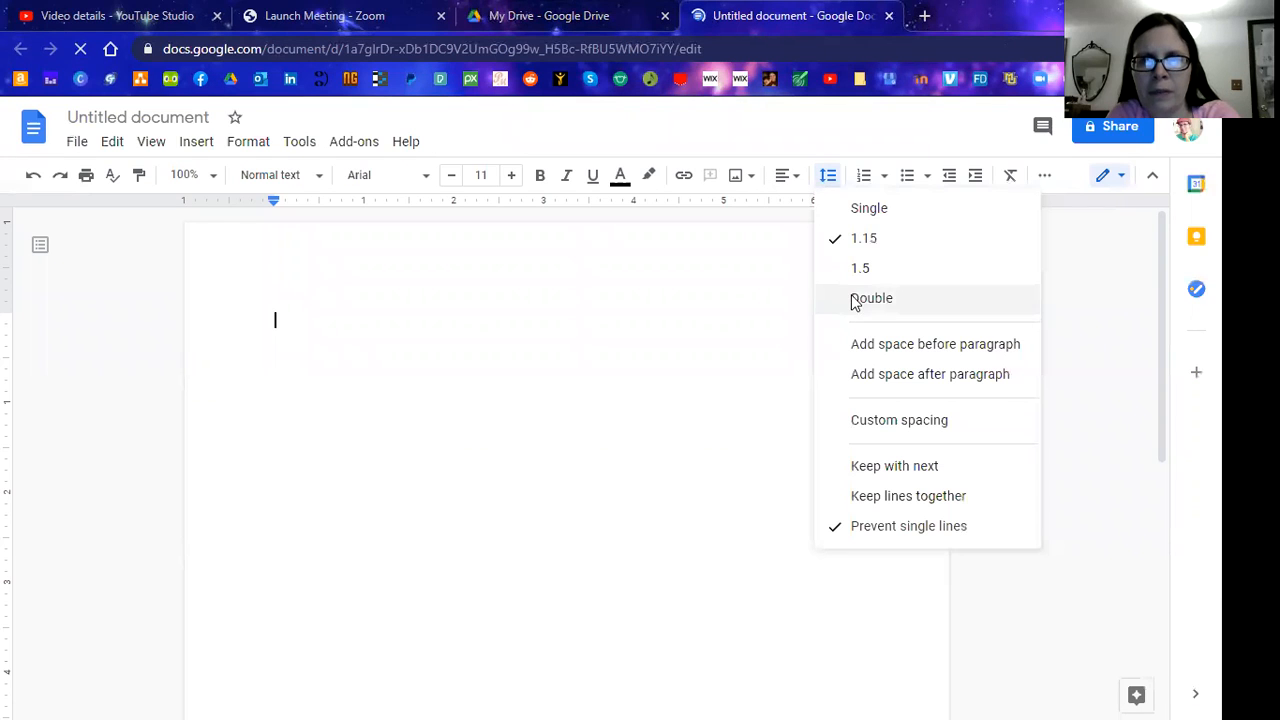
Set double line spacing and enter the author's name and the date 3/1/21 on separate lines
click(853, 302)
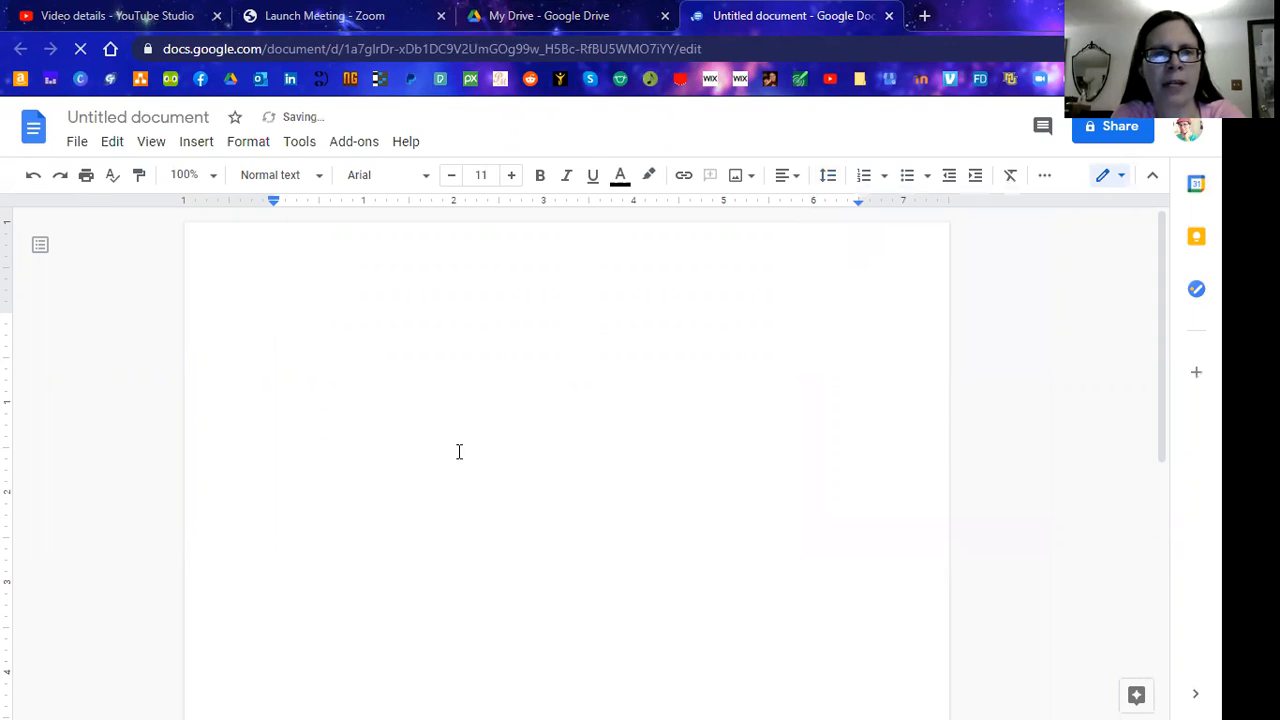
key(Return)
key(Return)
key(Tab)
key(Tab)
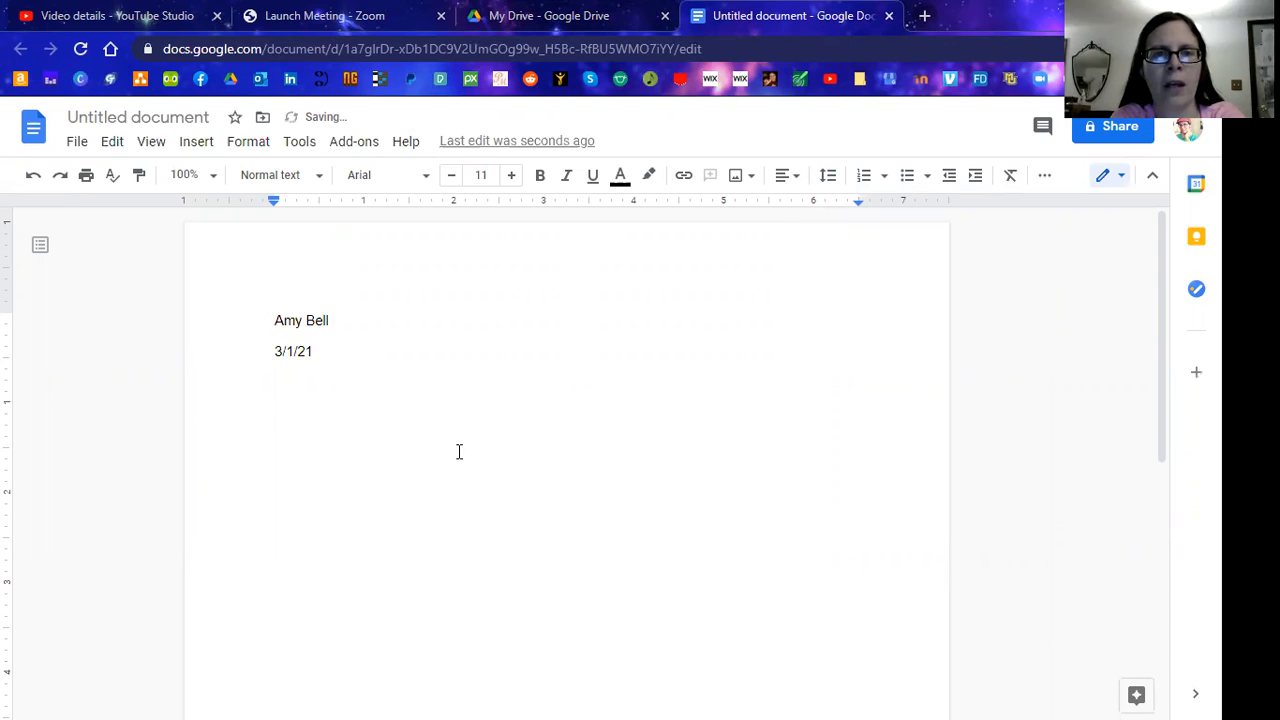
key(BackSpace)
key(BackSpace)
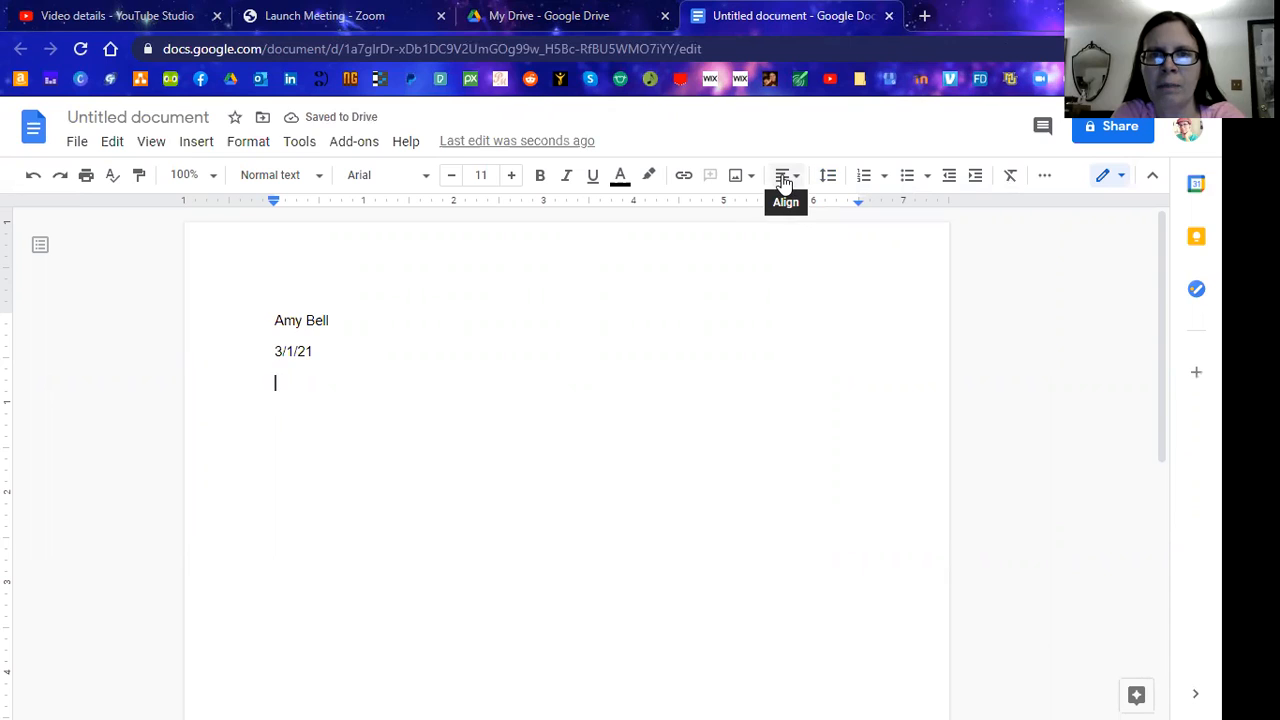
click(784, 180)
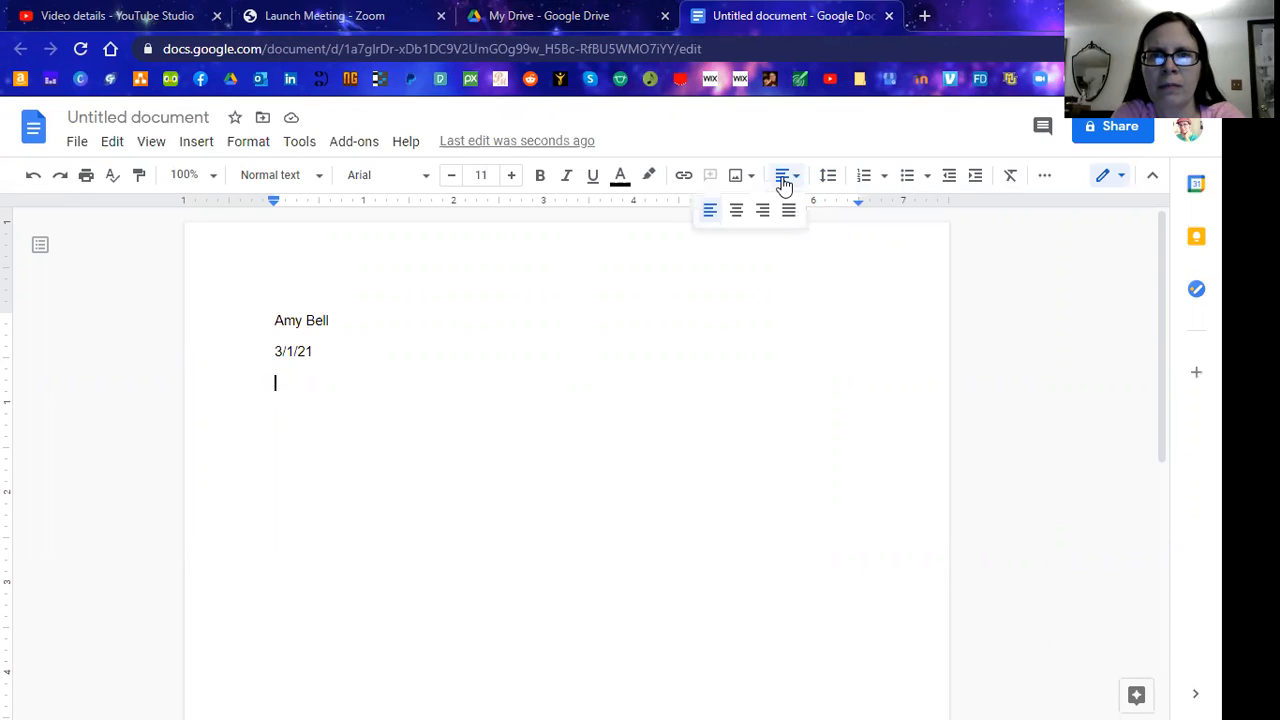
Add the centred title 'This Is My Title', then left-align the next line and begin the story text
click(737, 213)
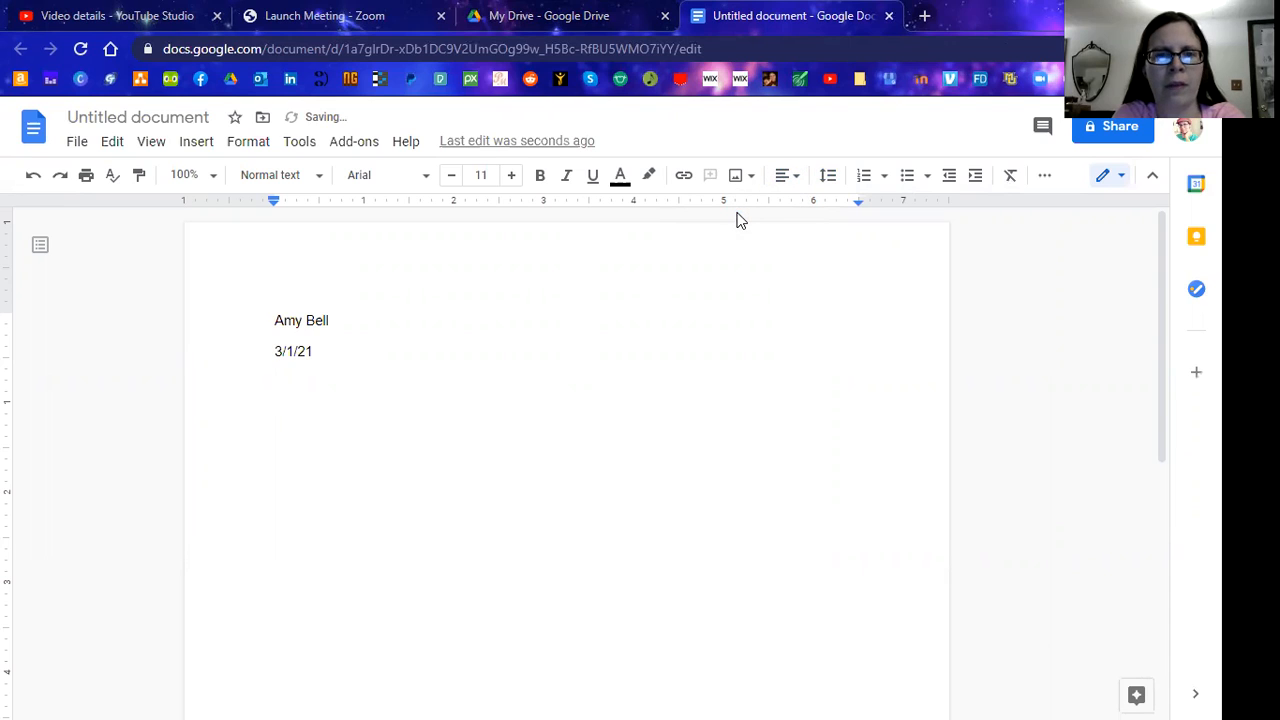
text(Th)
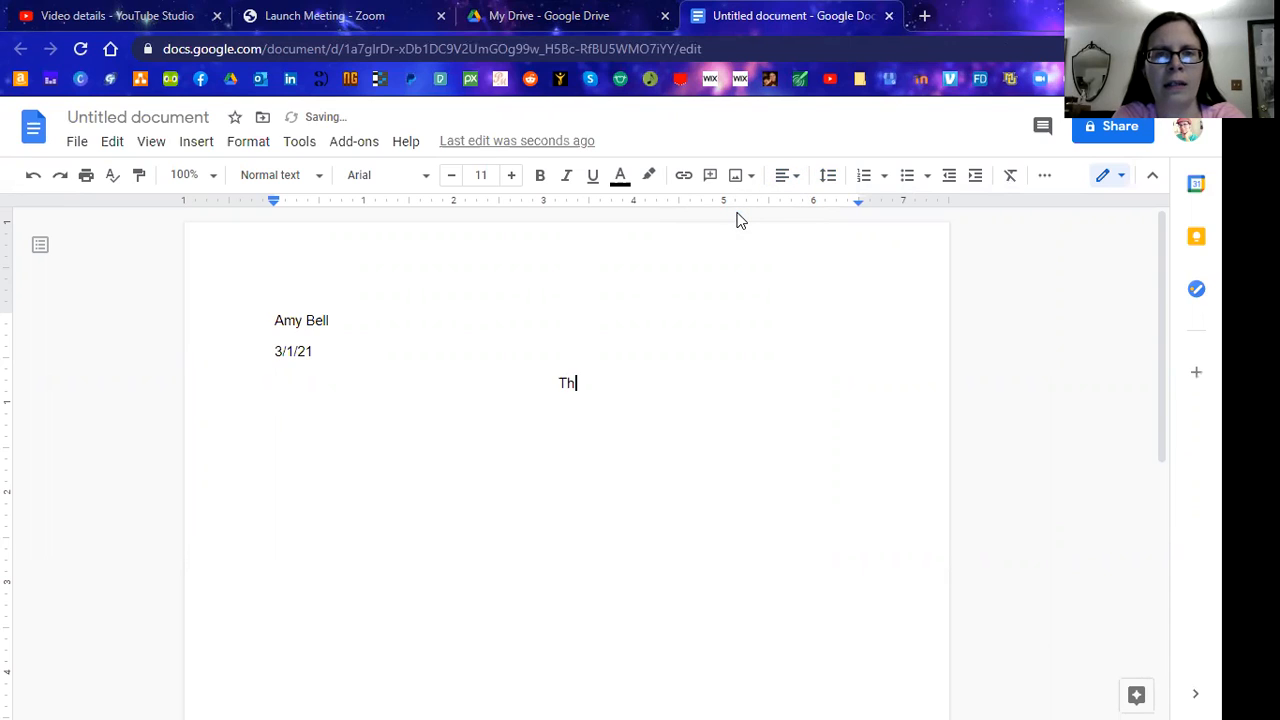
text(is Is My Title)
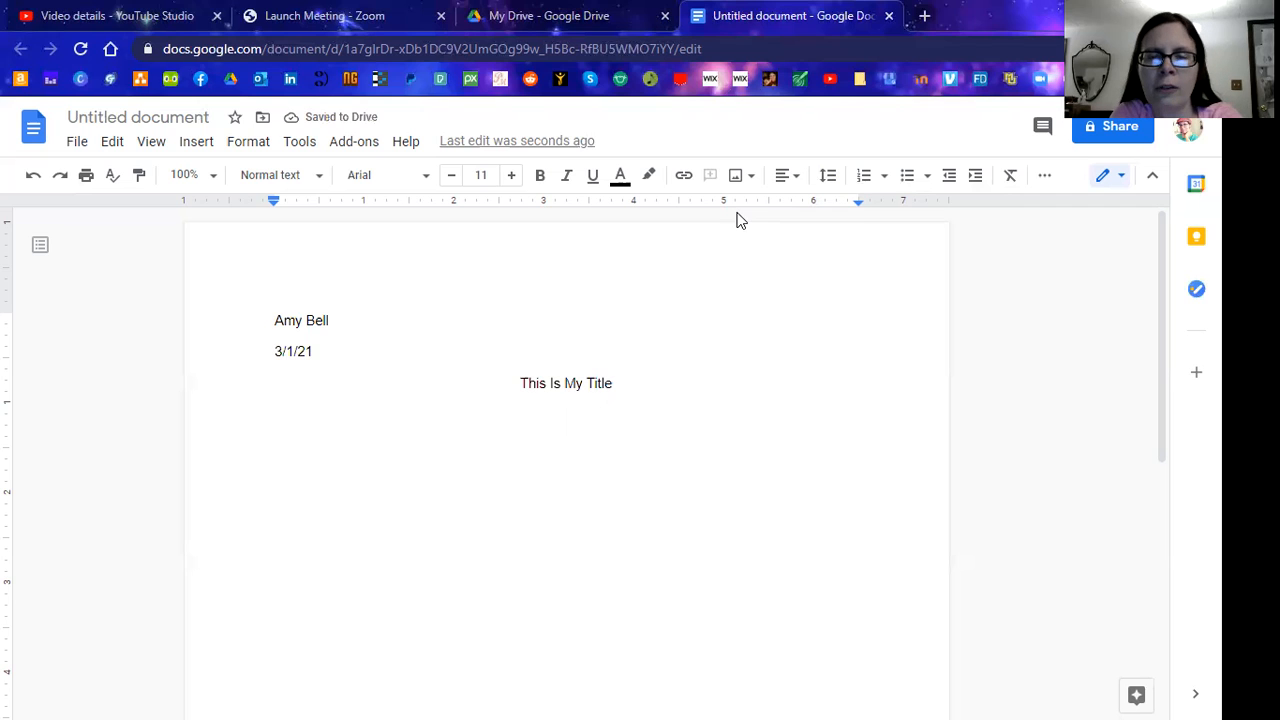
click(796, 180)
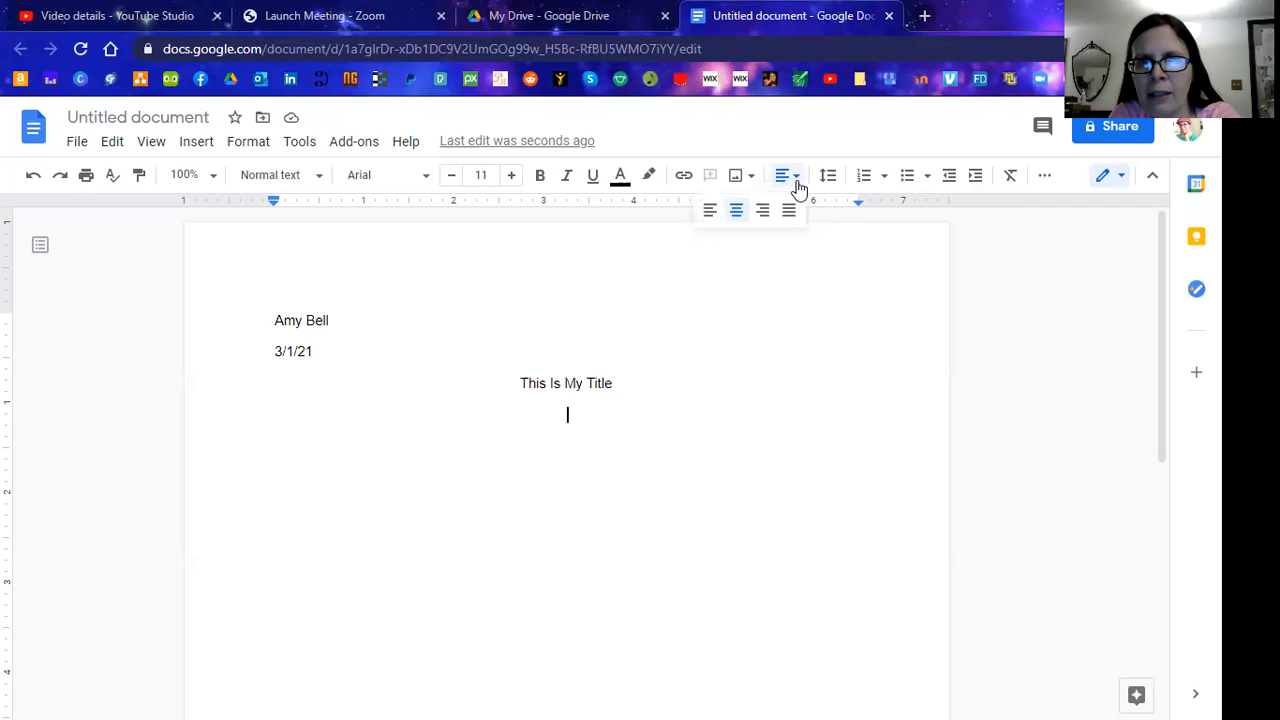
click(710, 212)
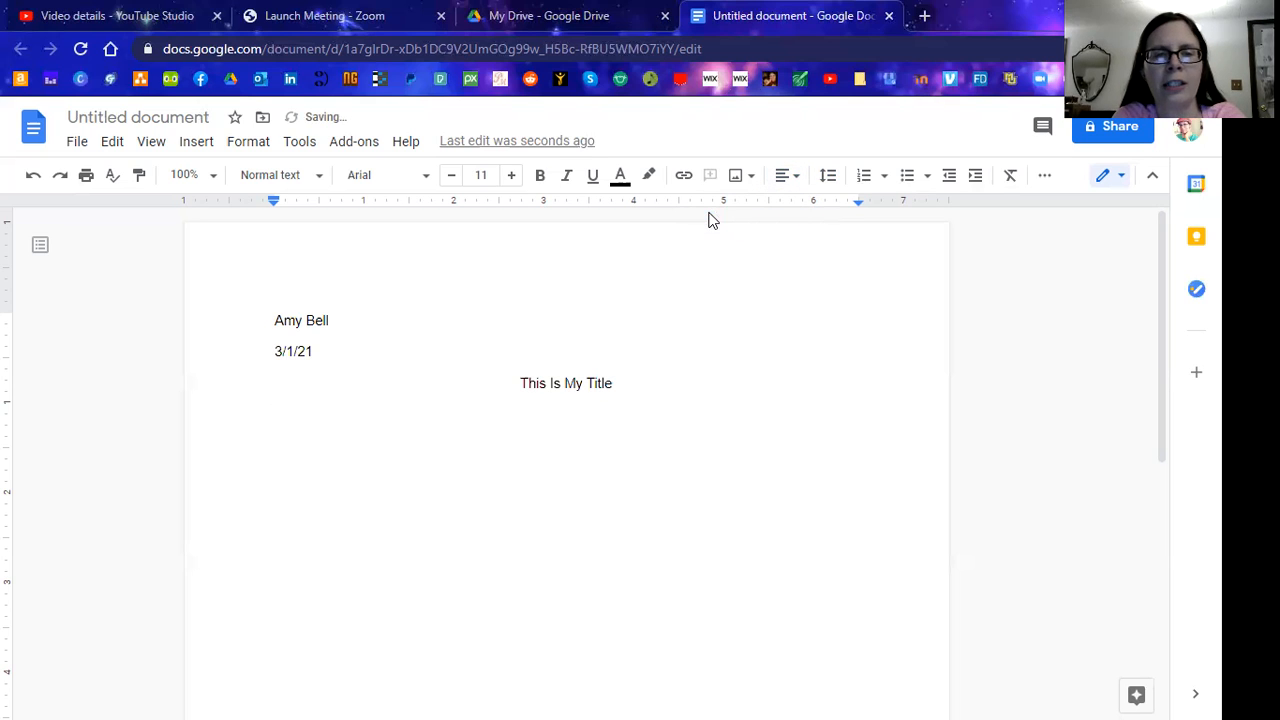
text(He)
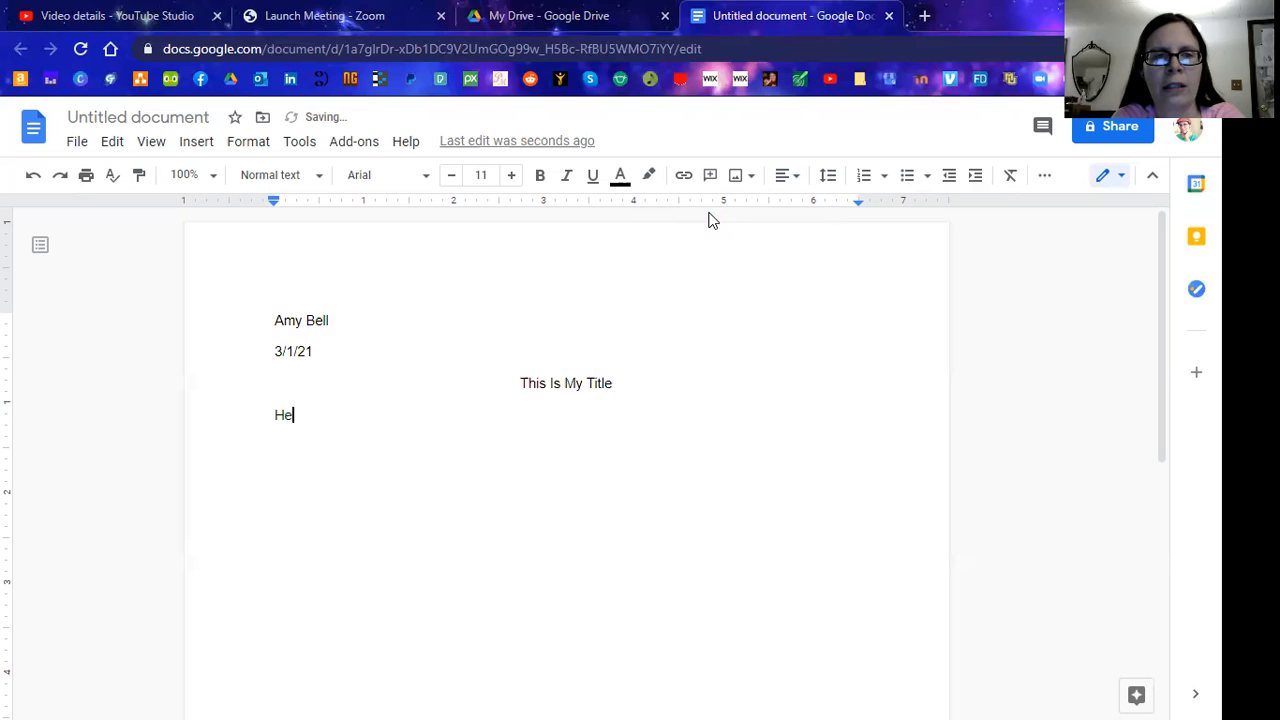
text(re is my lit)
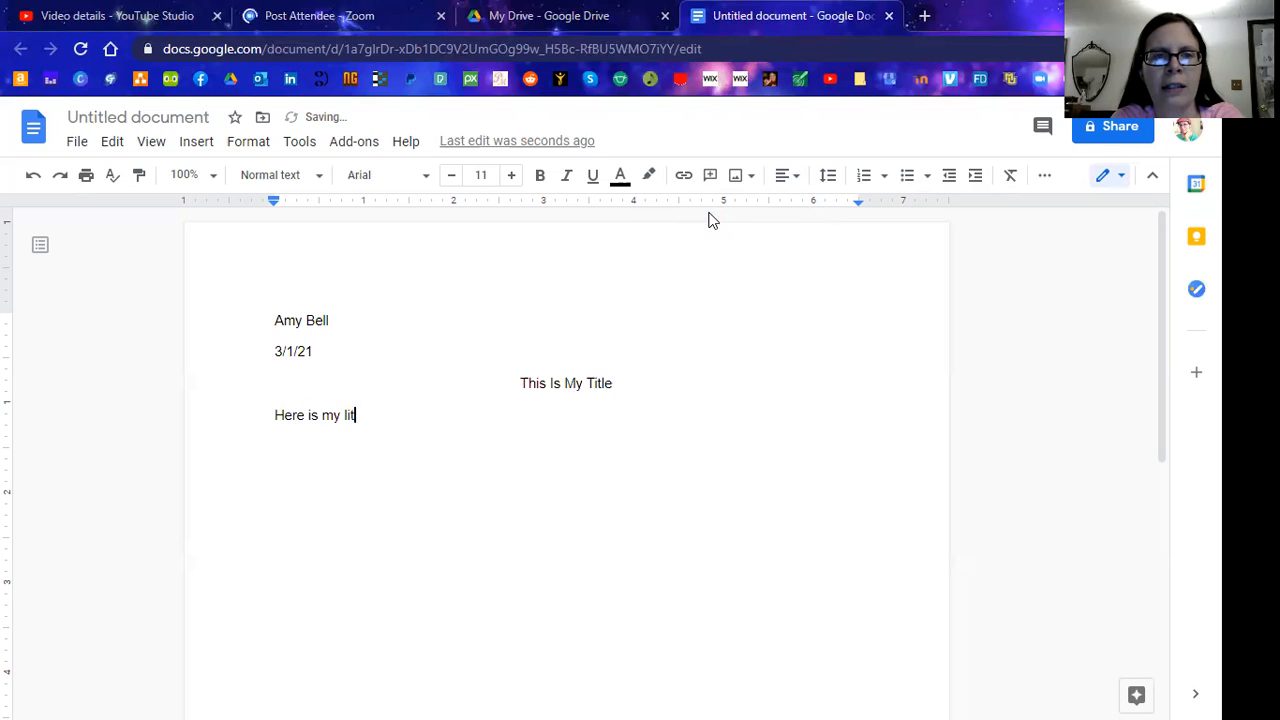
text(tle story a)
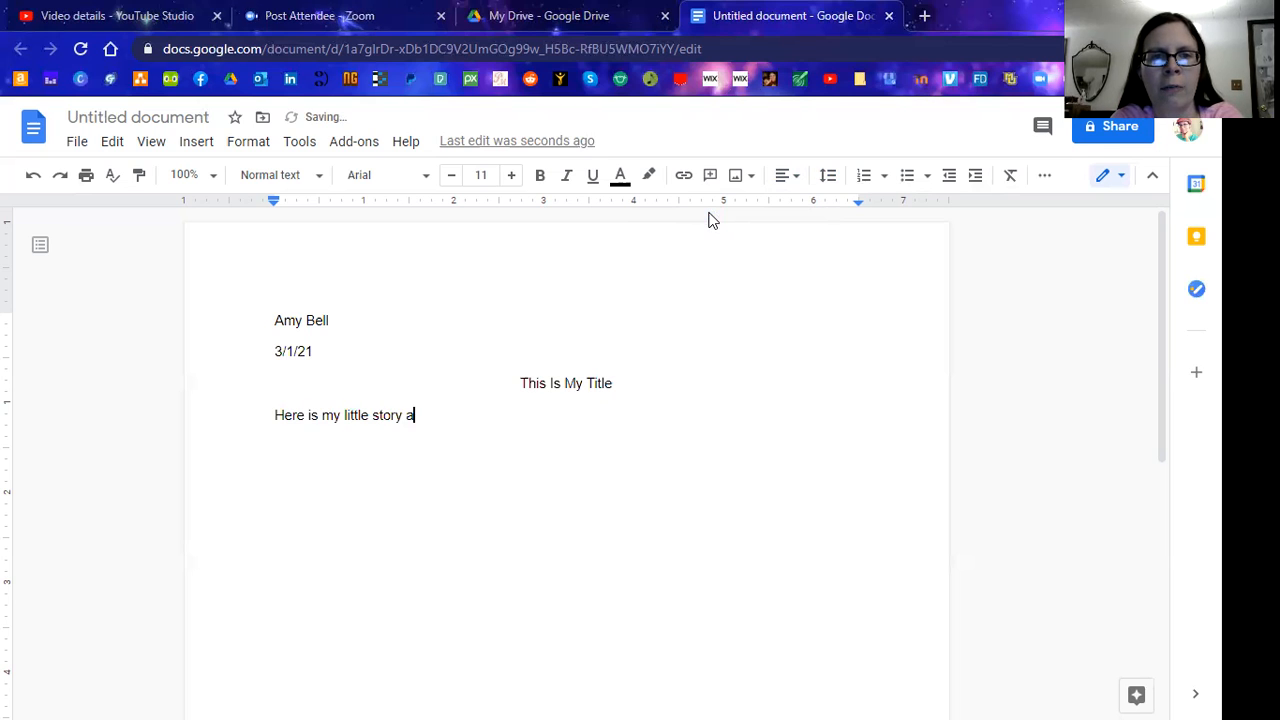
text(bout not)
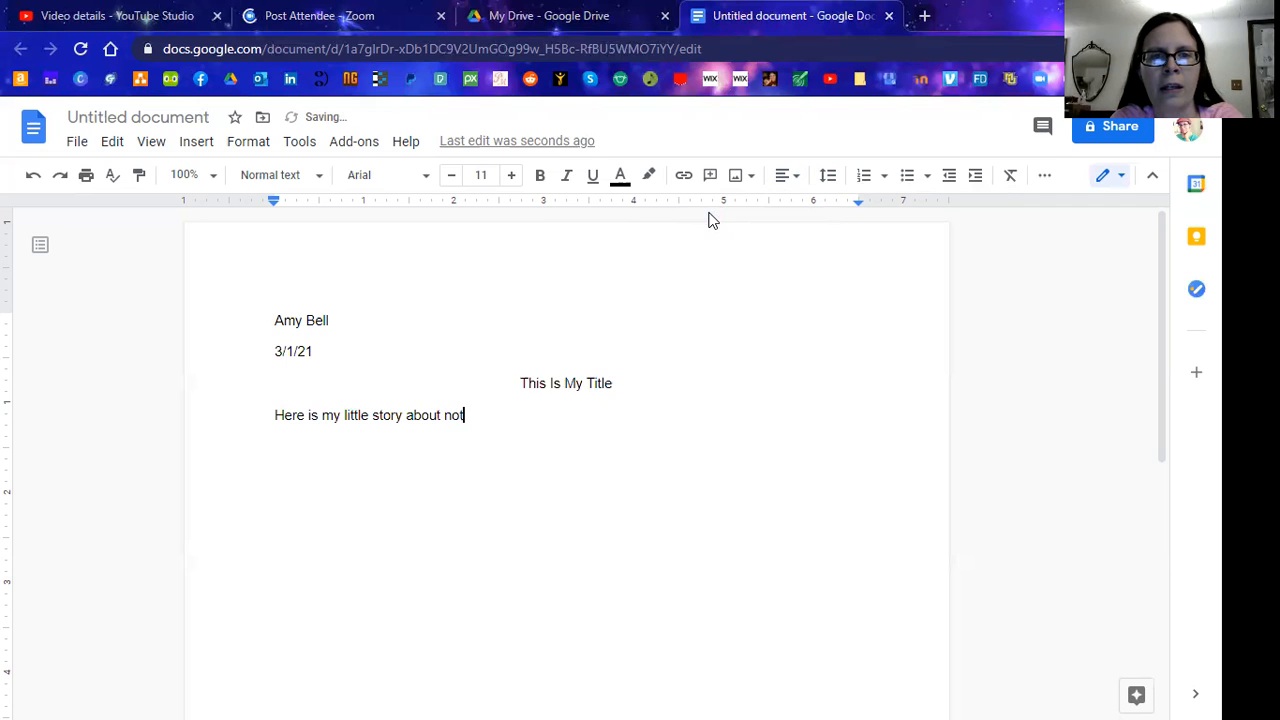
text(hing. Mayb)
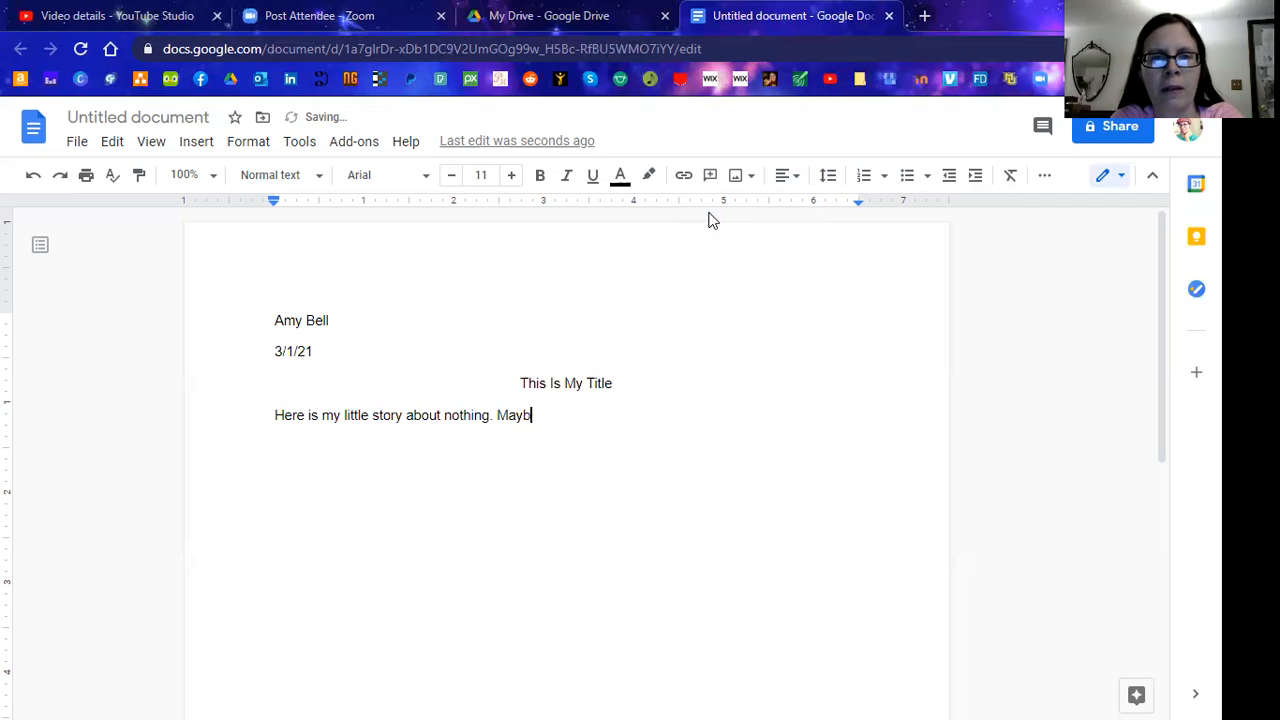
text(e I sh)
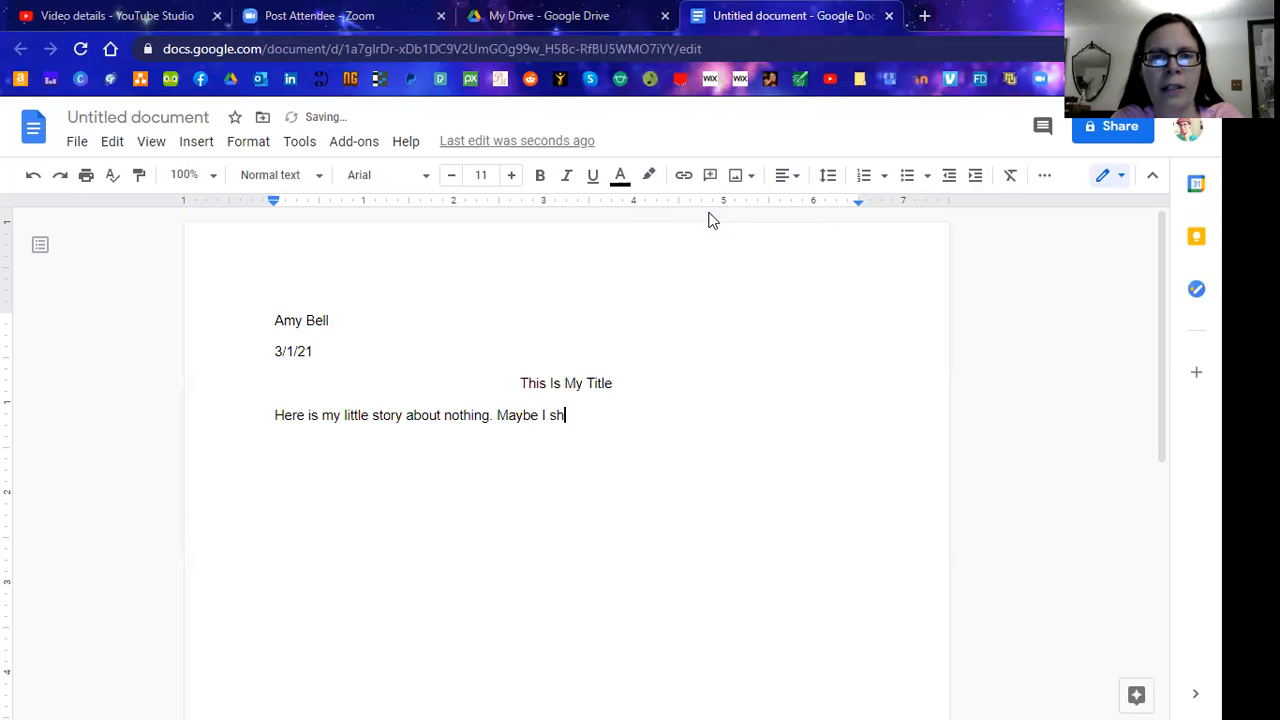
text(ould write abou)
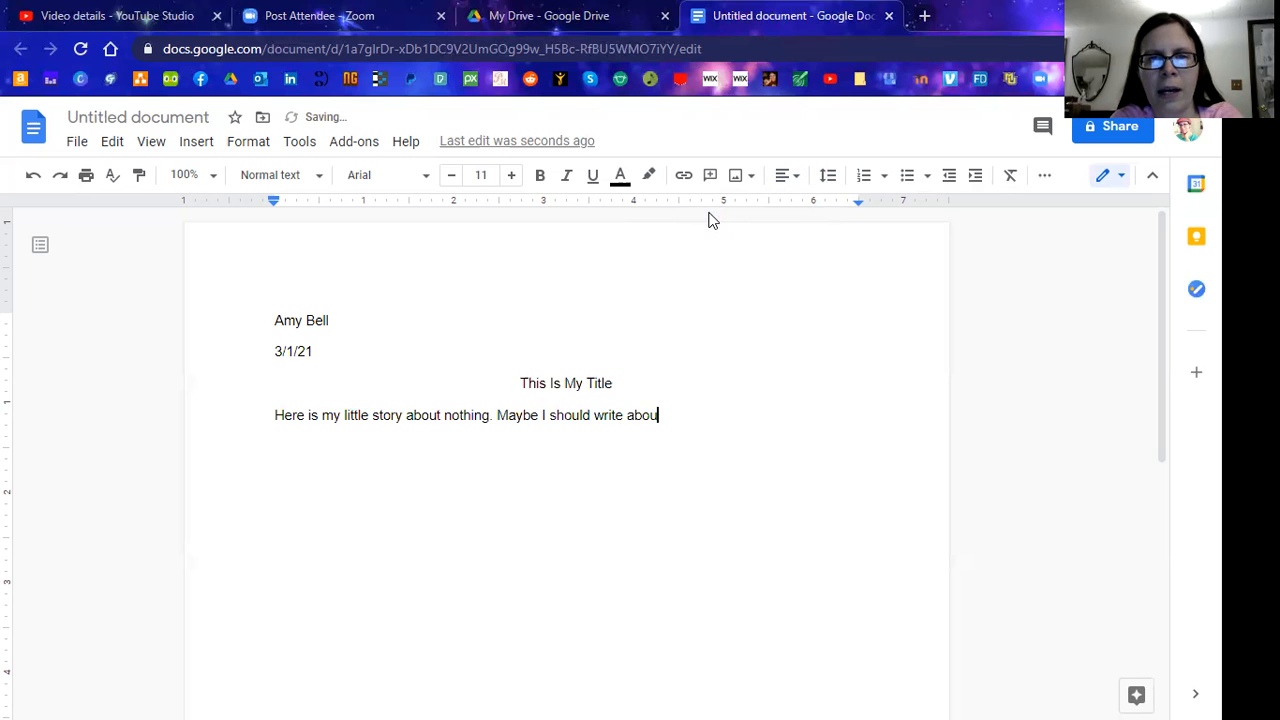
text(t how to teac)
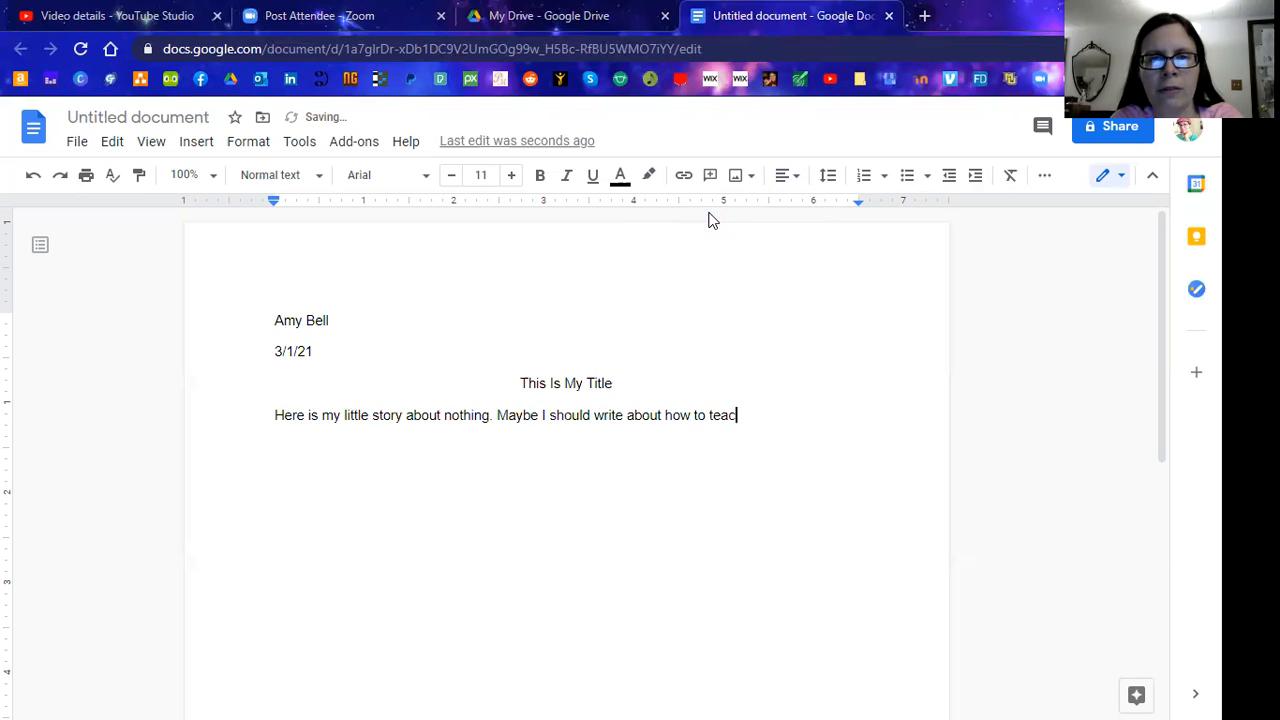
text(h student)
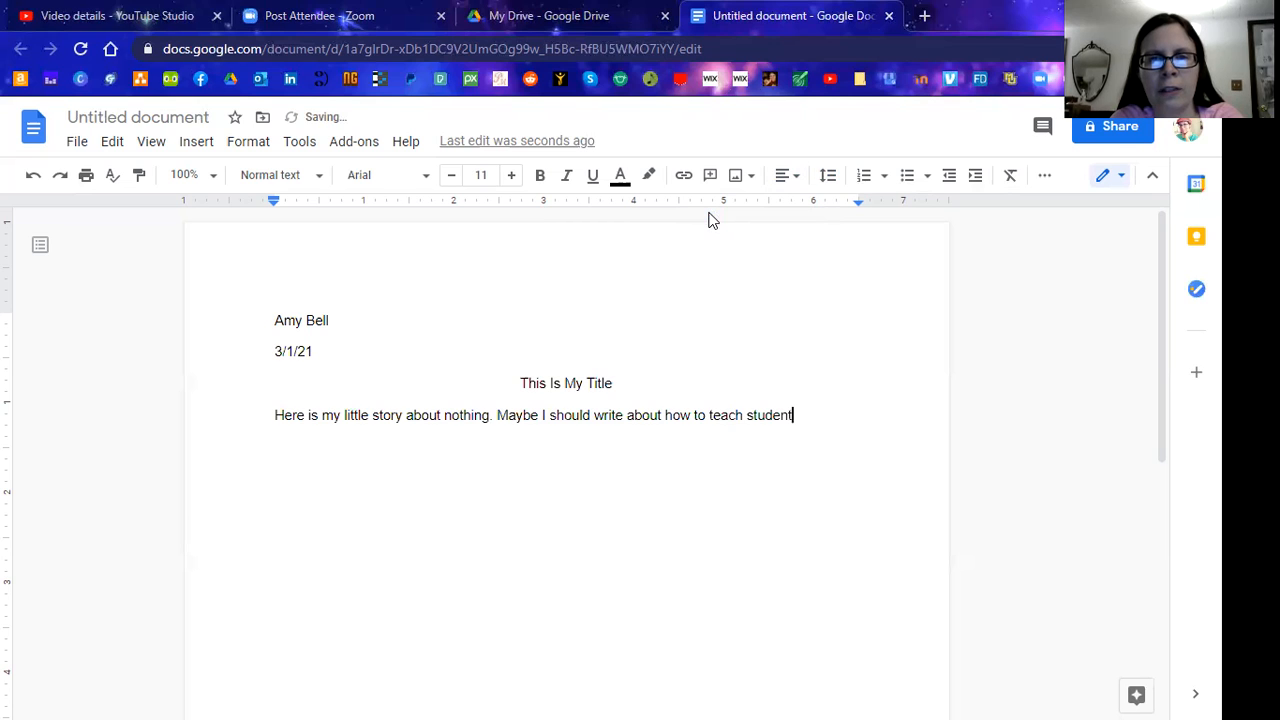
text(s about Goo)
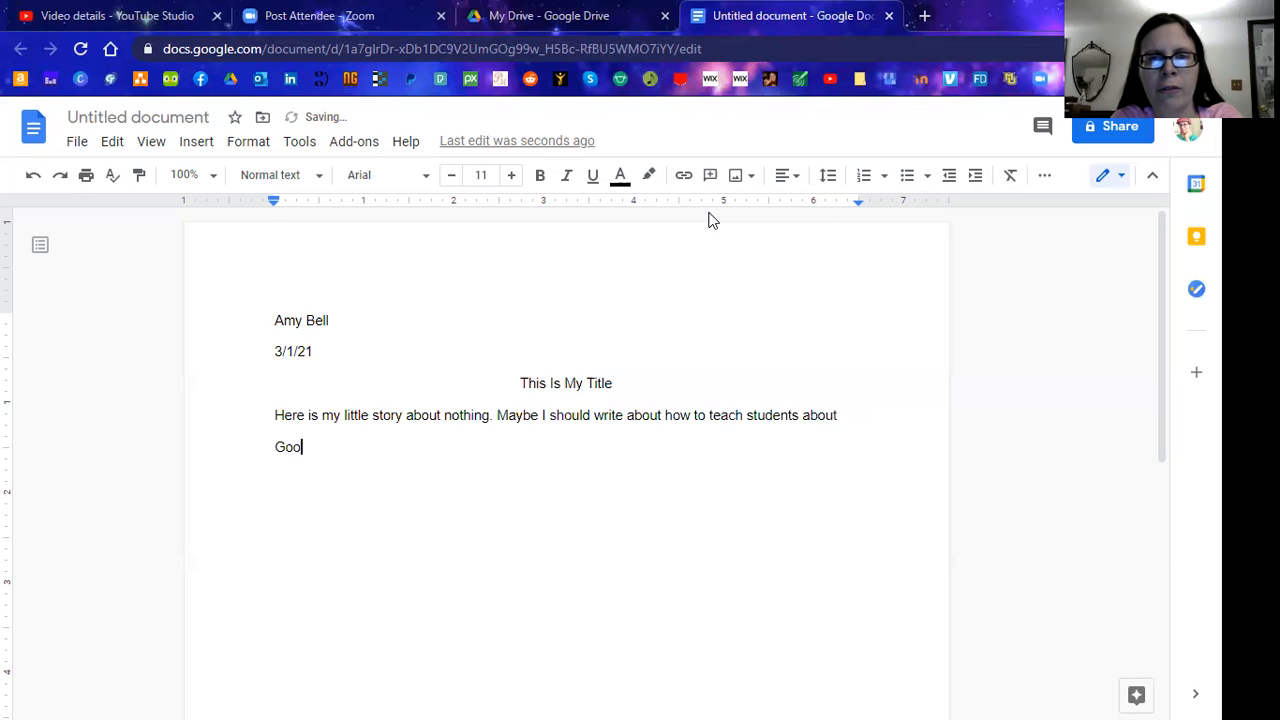
text(gle Docs.)
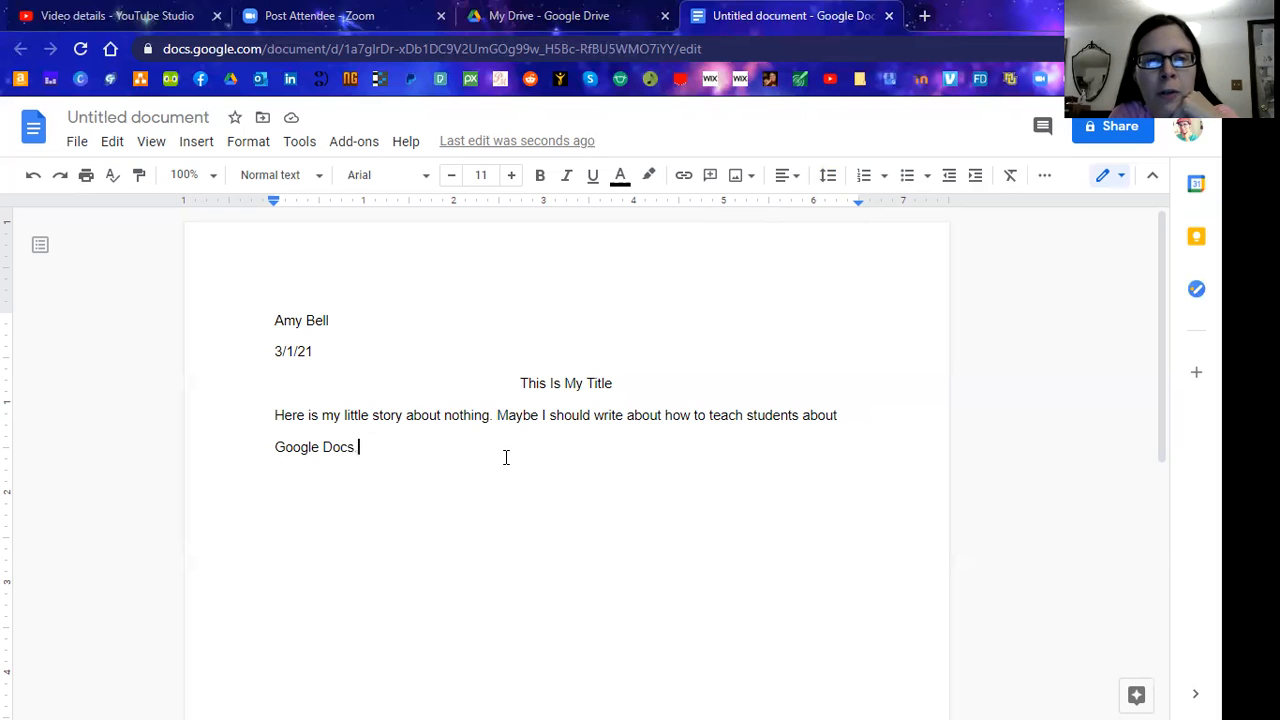
Finish the first story paragraph and add a second reading 'Hit ENTER for a new paragraph.'
key(Return)
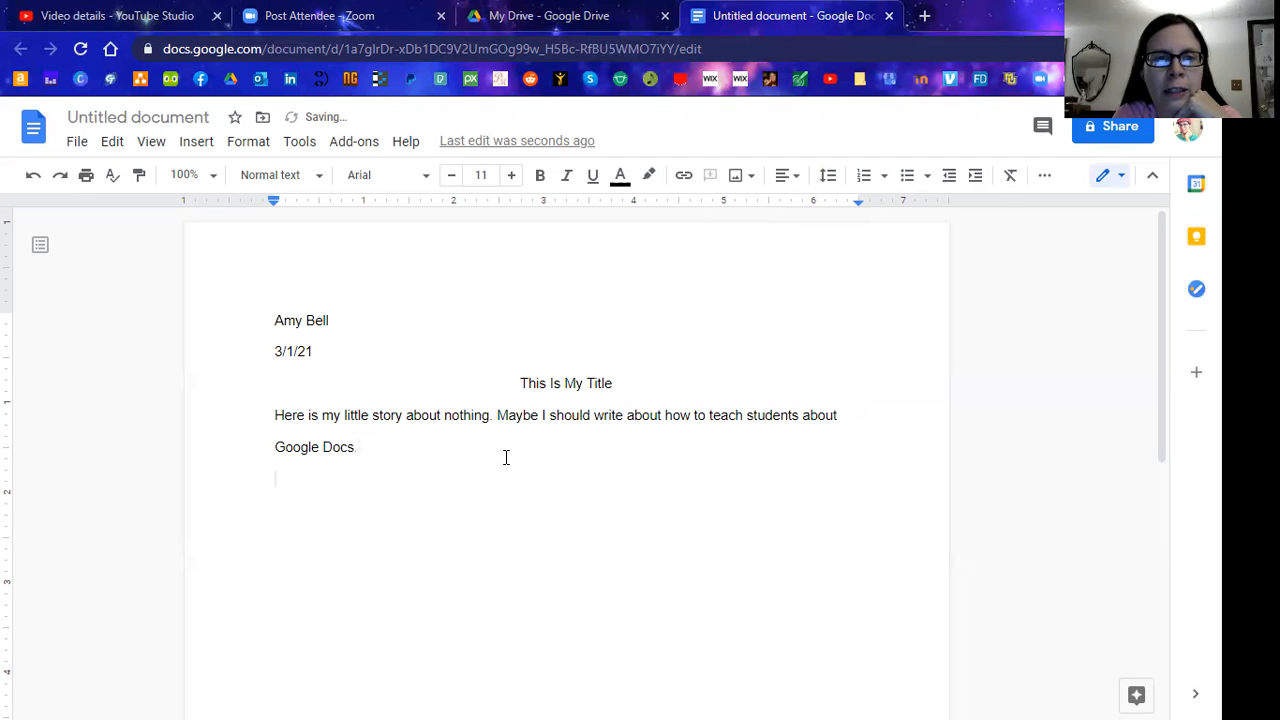
key(BackSpace)
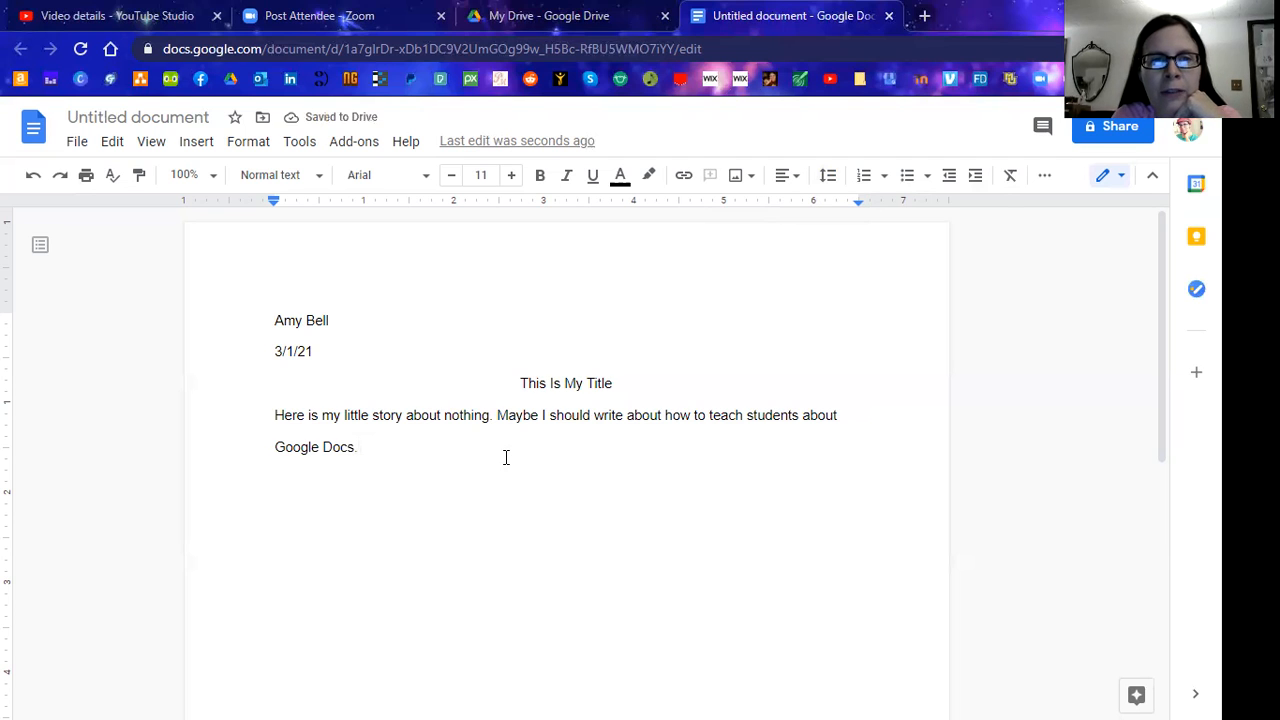
text(Keep typing here for a new sentenc)
text(e.)
key(Return)
text(Hit)
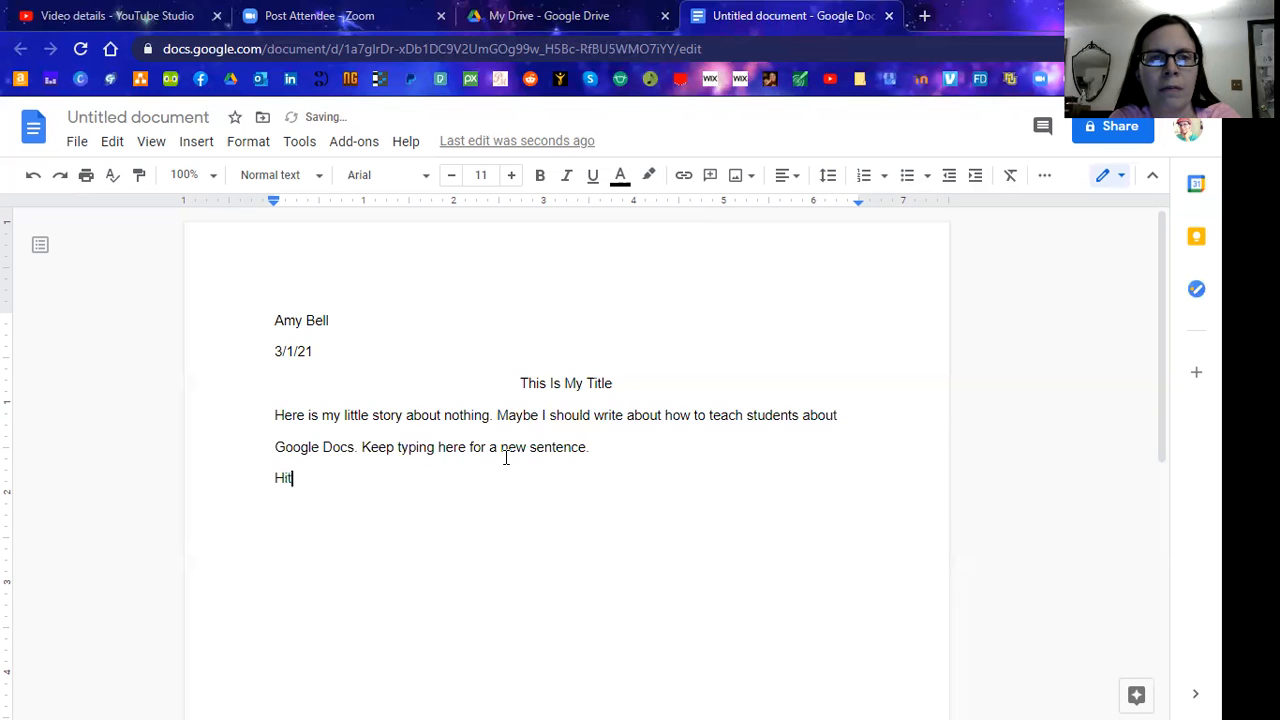
text( ENTER for a new paragraph.)
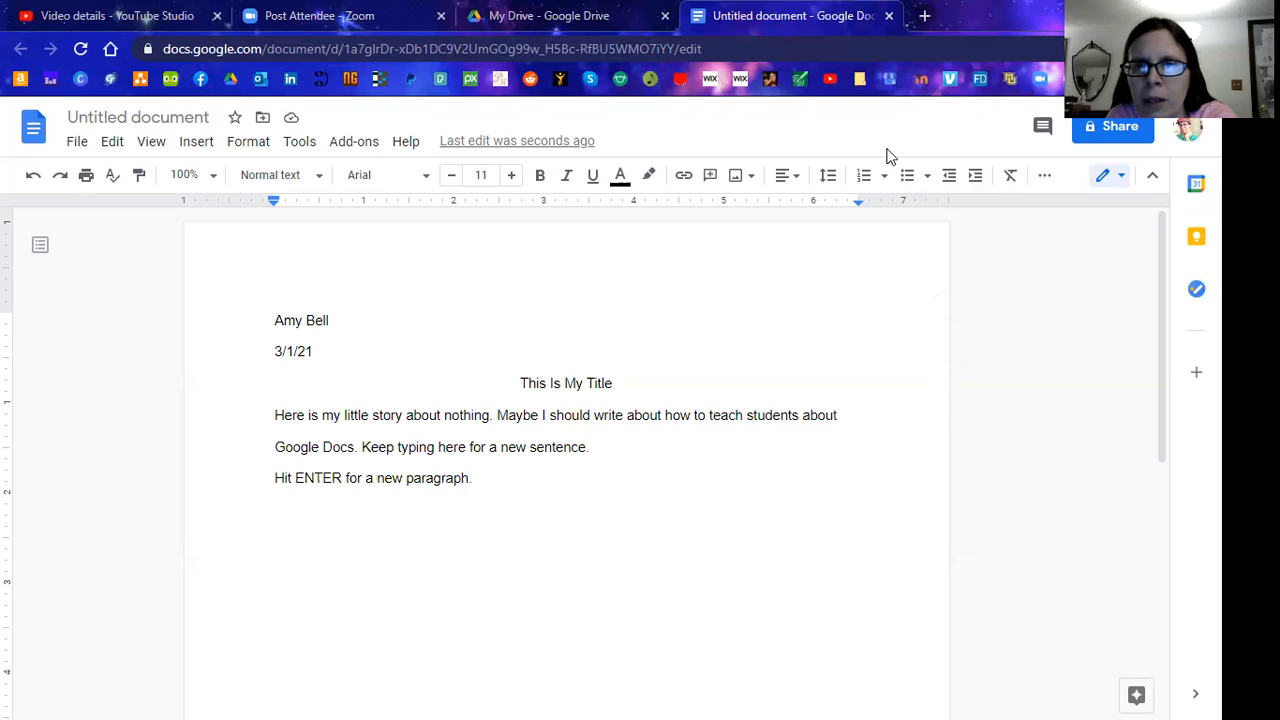
click(1100, 126)
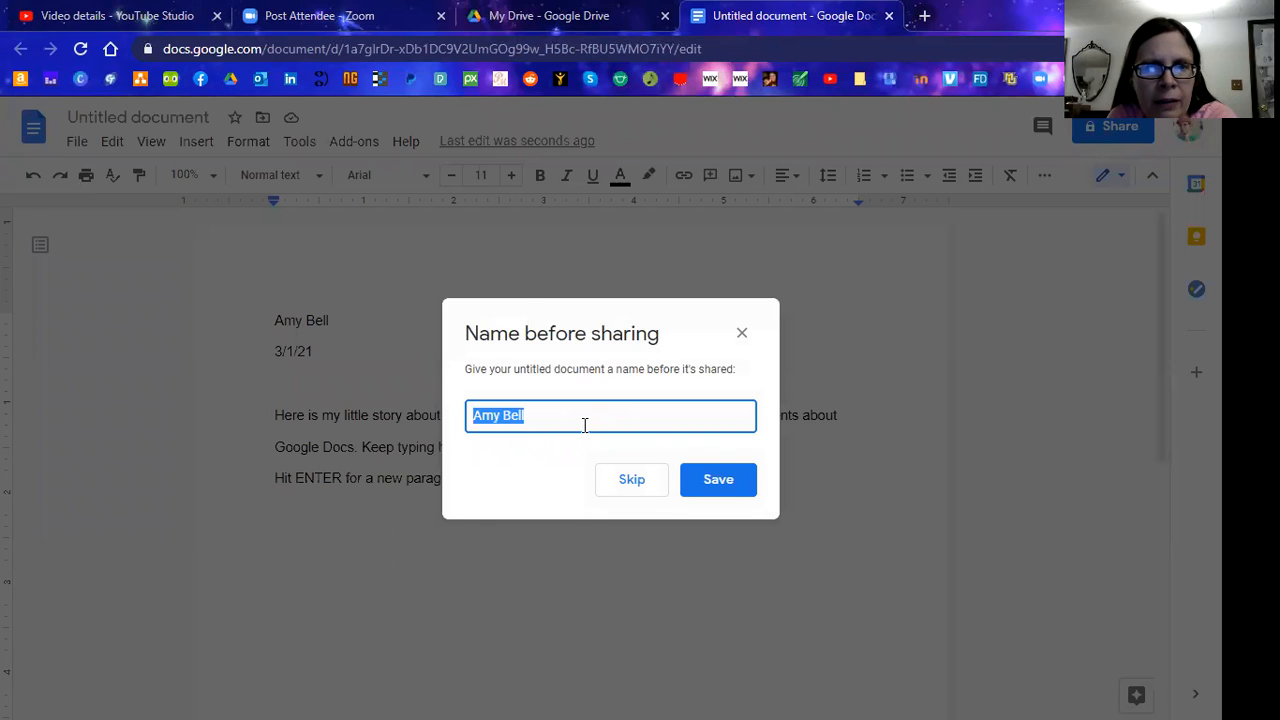
Name the document 'My Story' in the name-before-sharing prompt
text(My S)
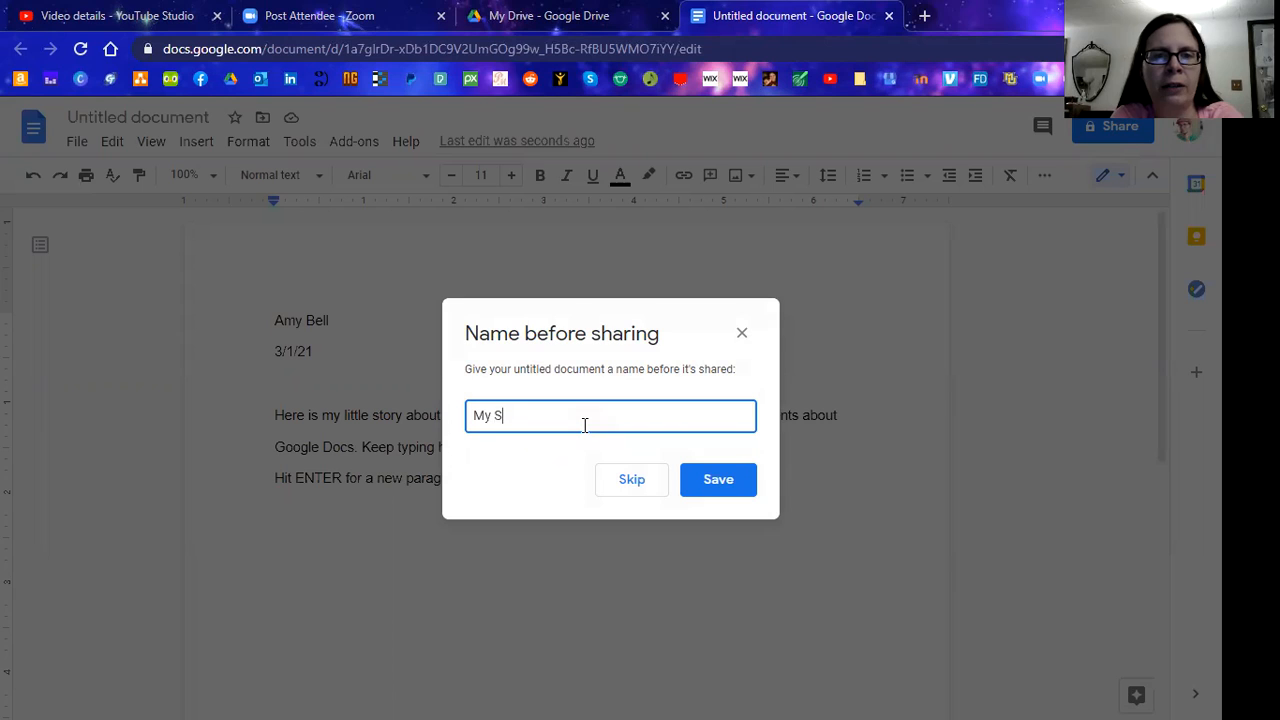
text(tory)
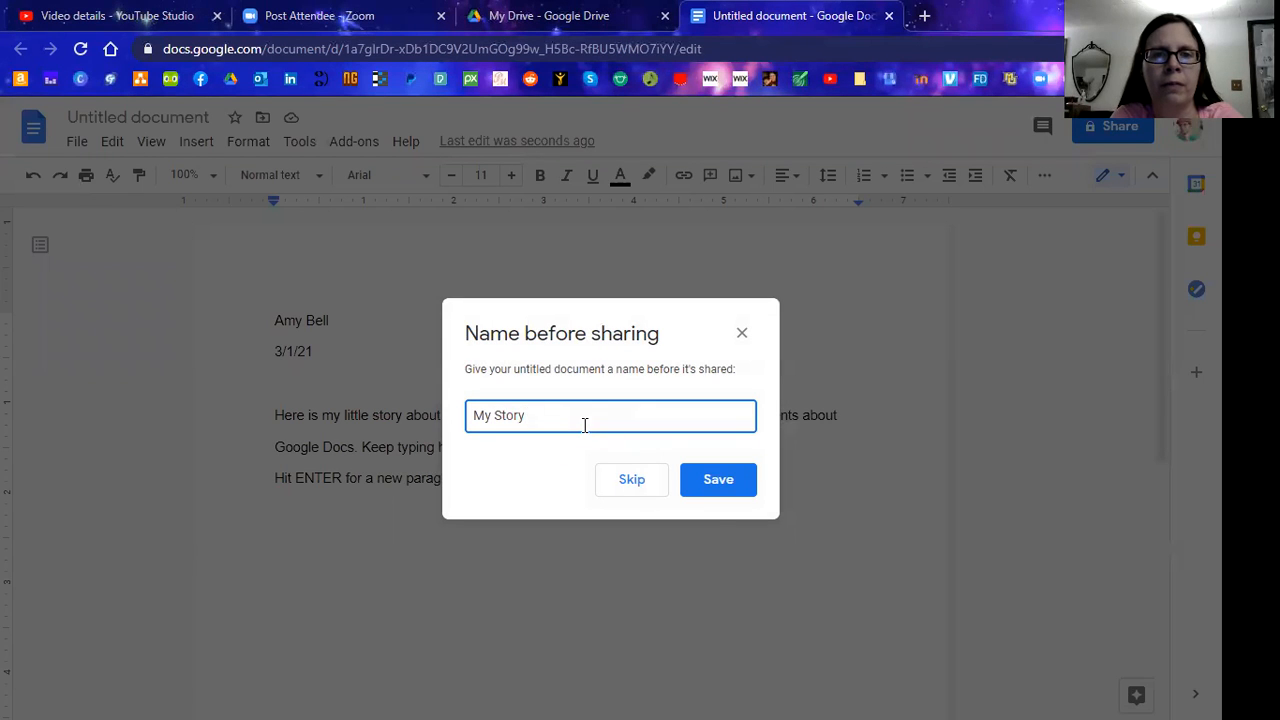
key(Return)
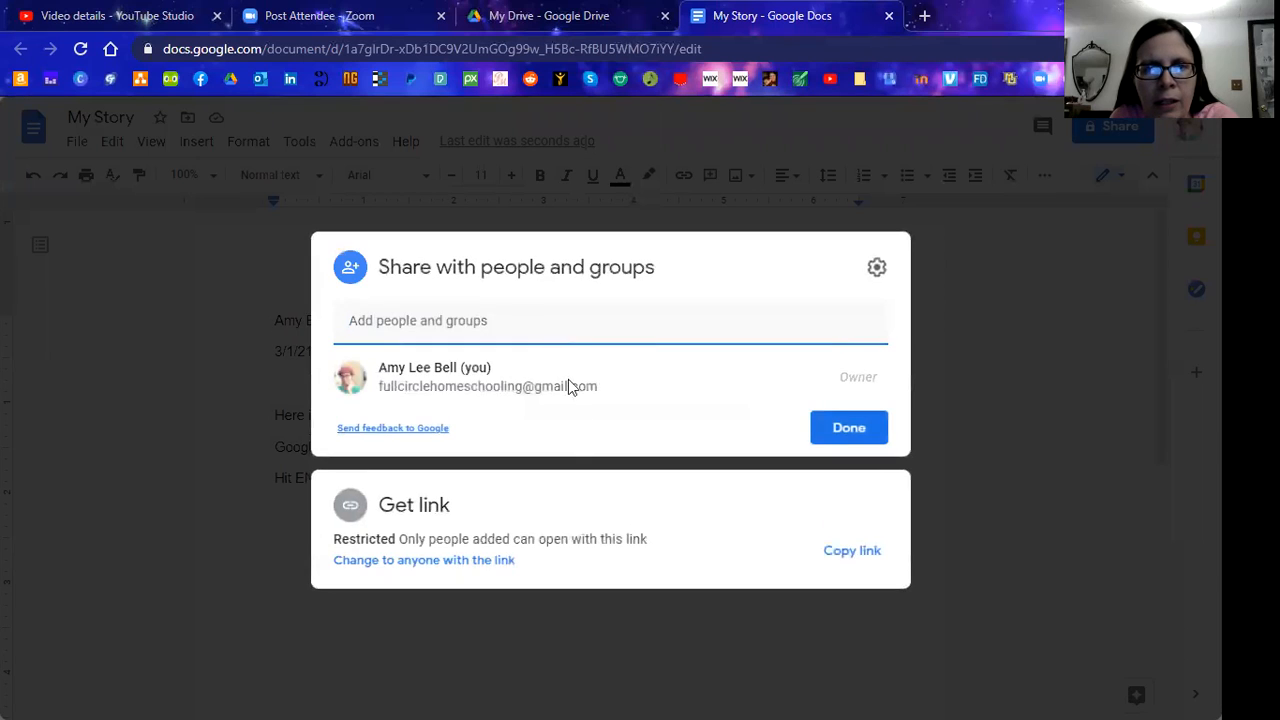
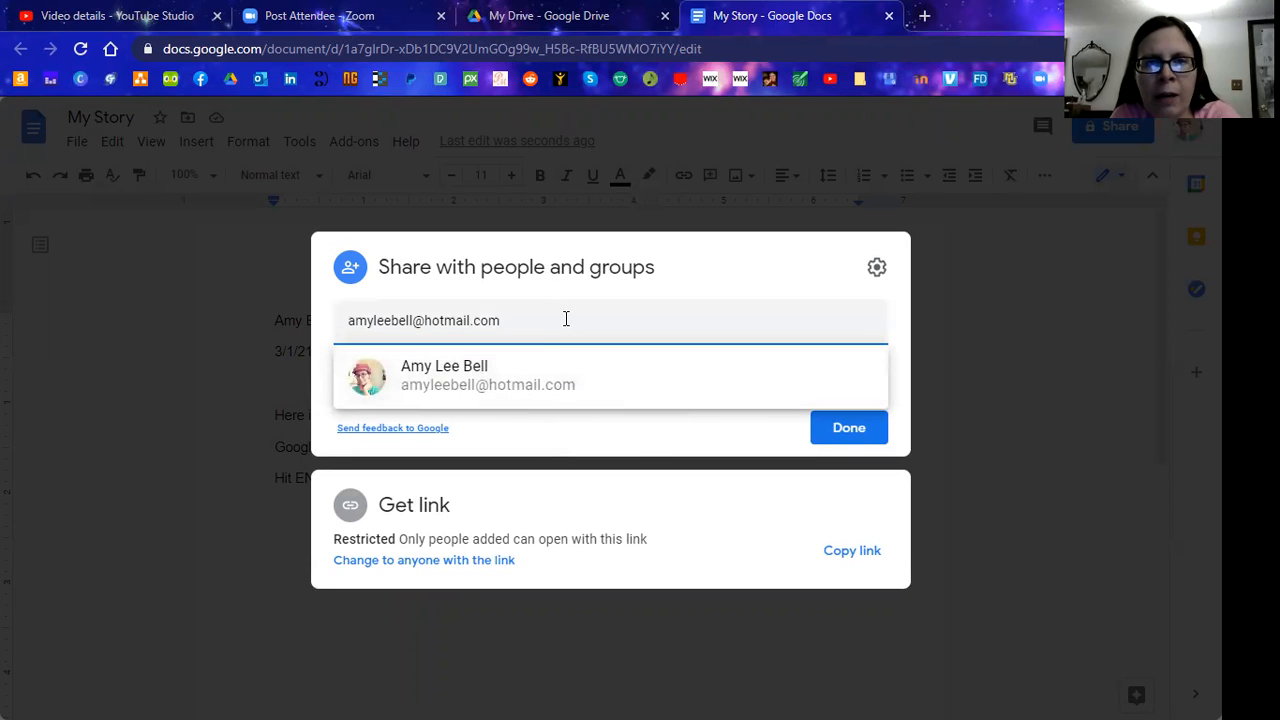
Share My Story as Editor with the author's second e-mail account and send the invitation
click(455, 387)
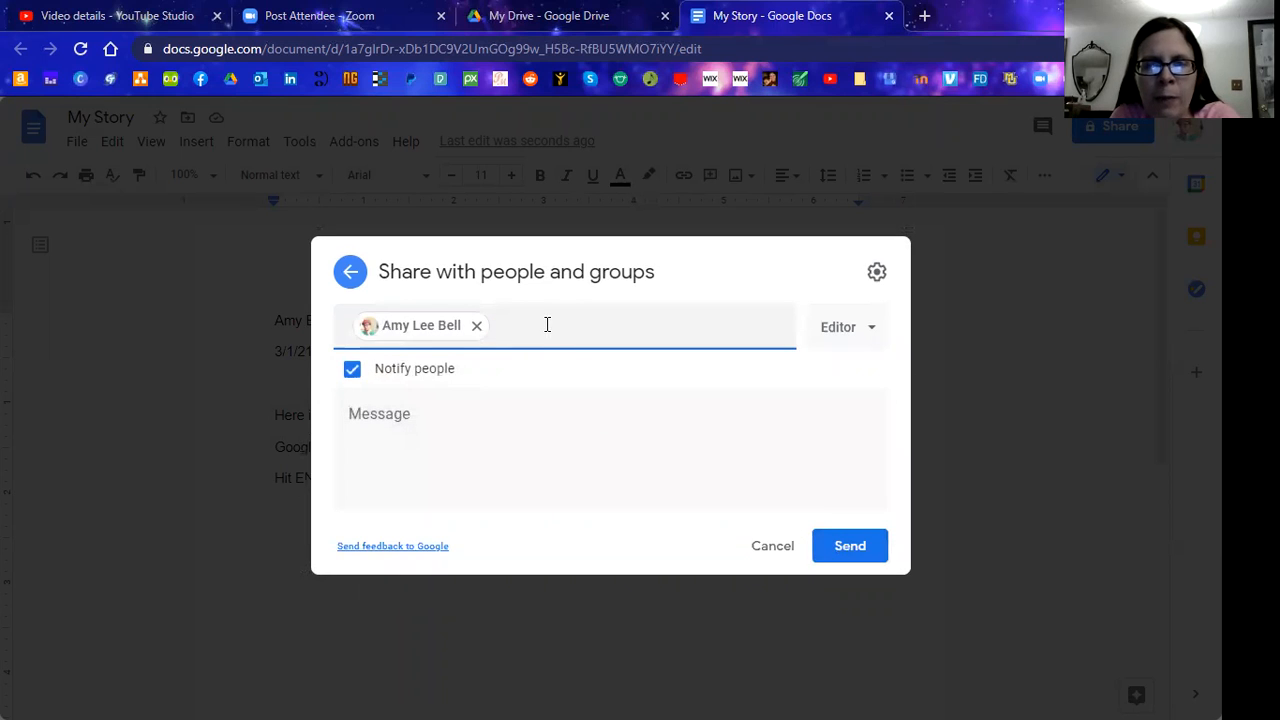
click(838, 550)
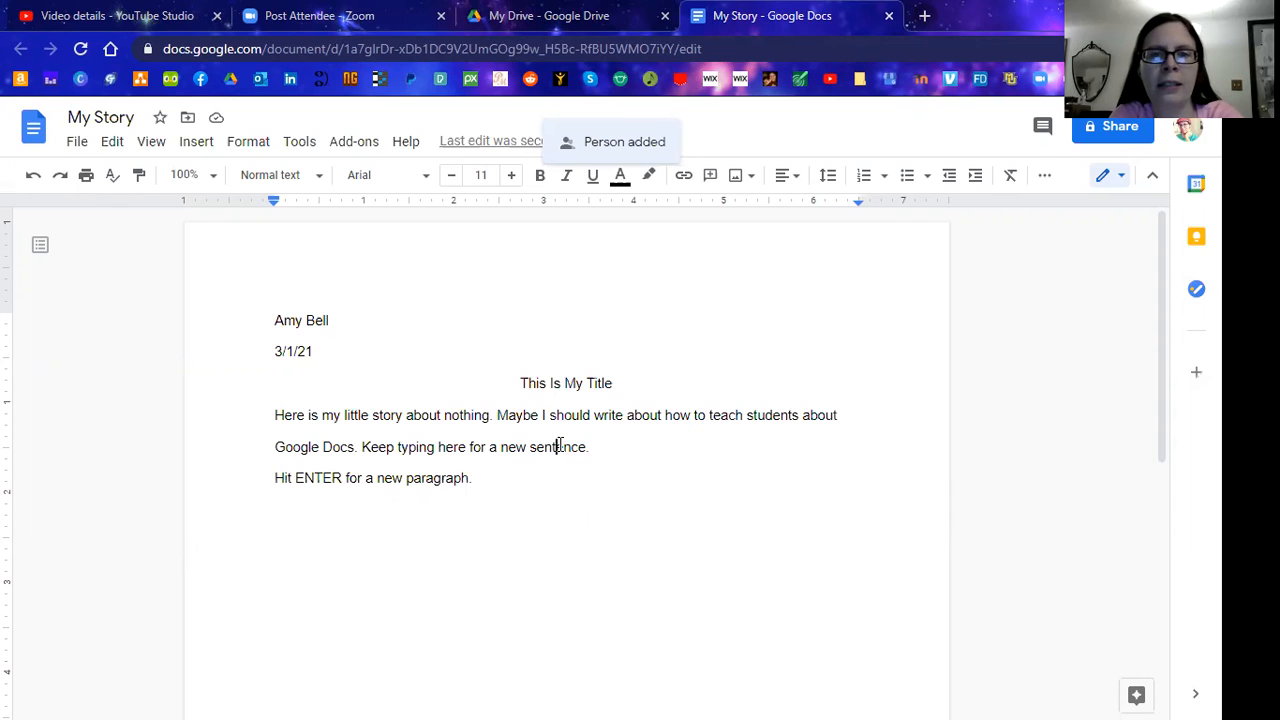
Comment 'Great job! Try putting an exclamation point at the end.' on 'sentence', then replace its period with '!'
key(ctrl+alt+m)
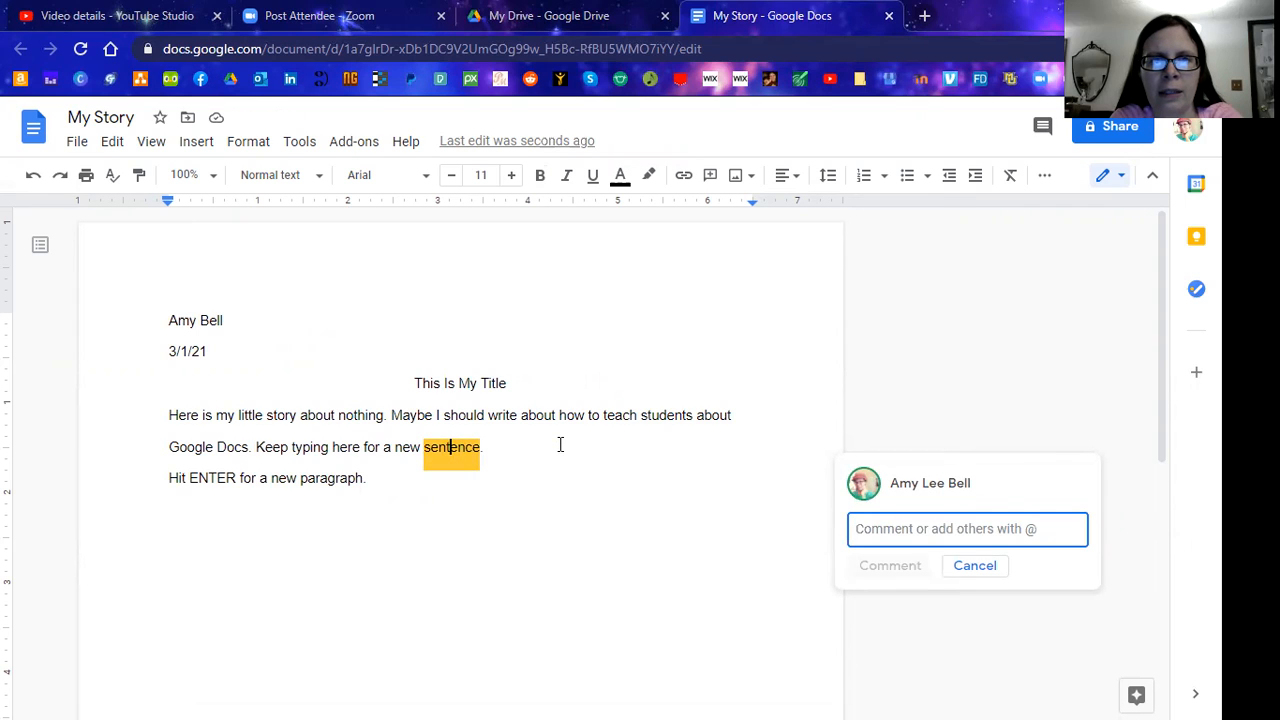
text(Great job!)
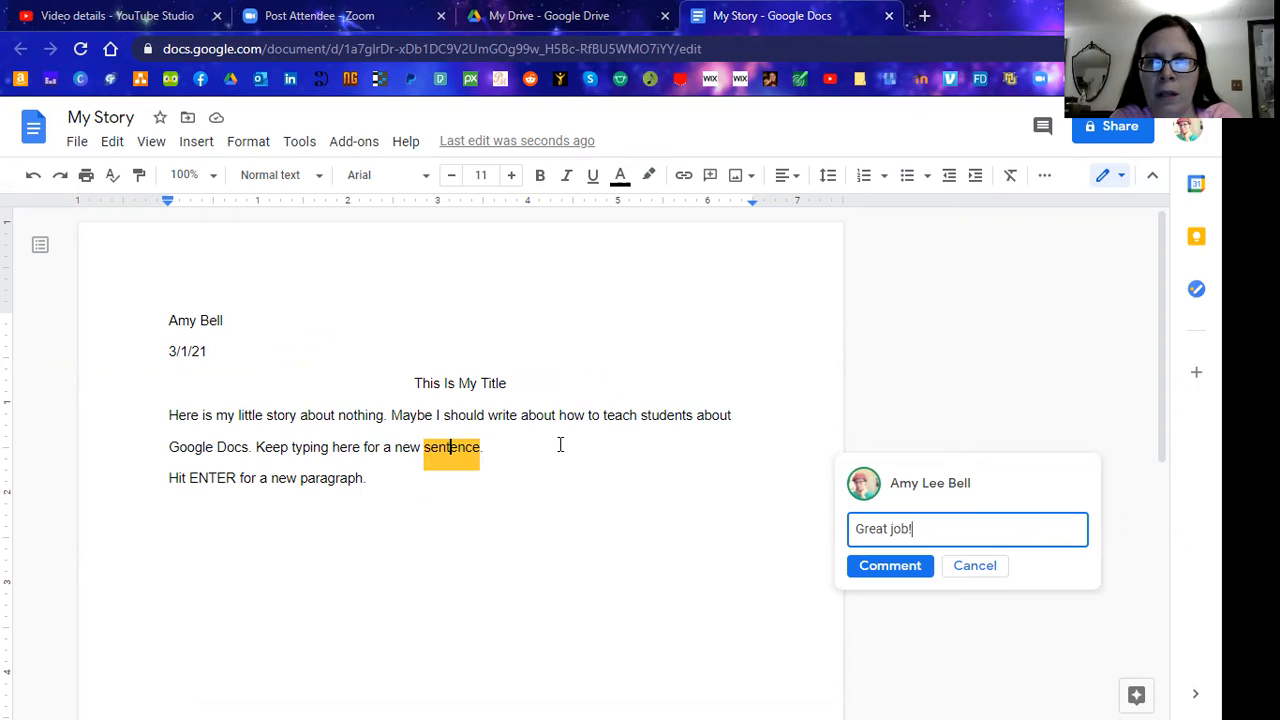
text( Try putting an exclamation m)
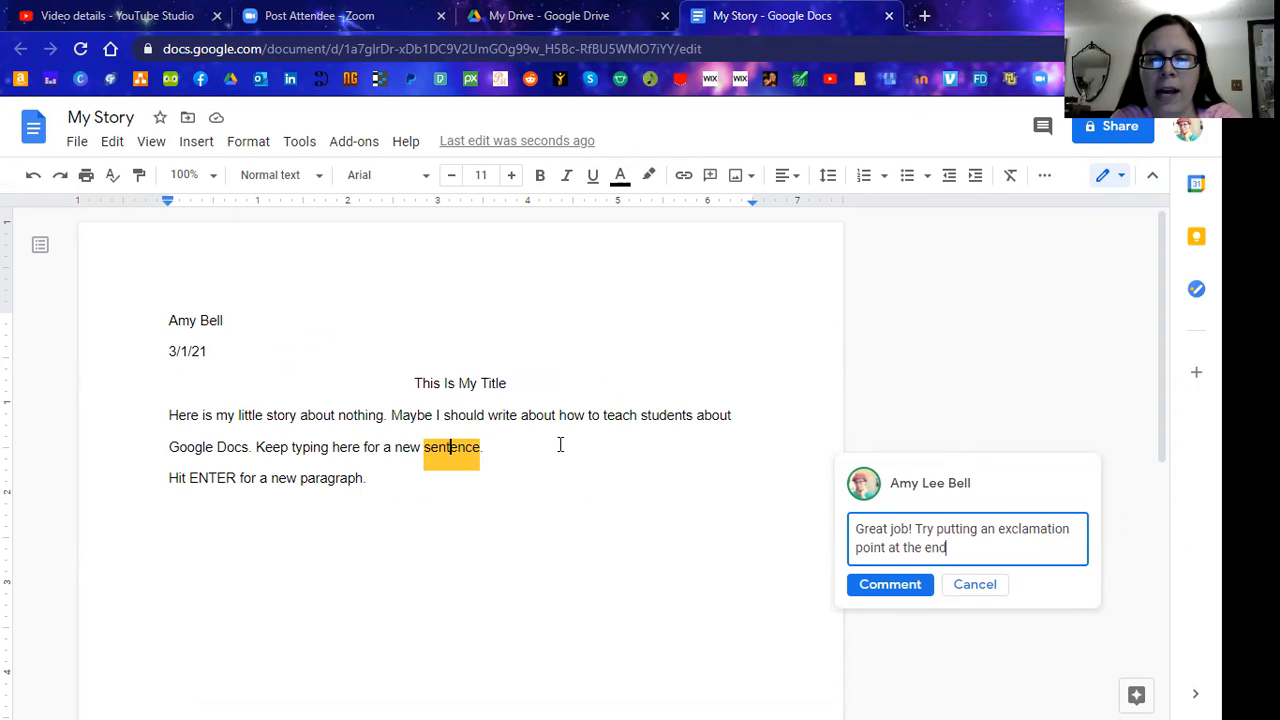
click(883, 585)
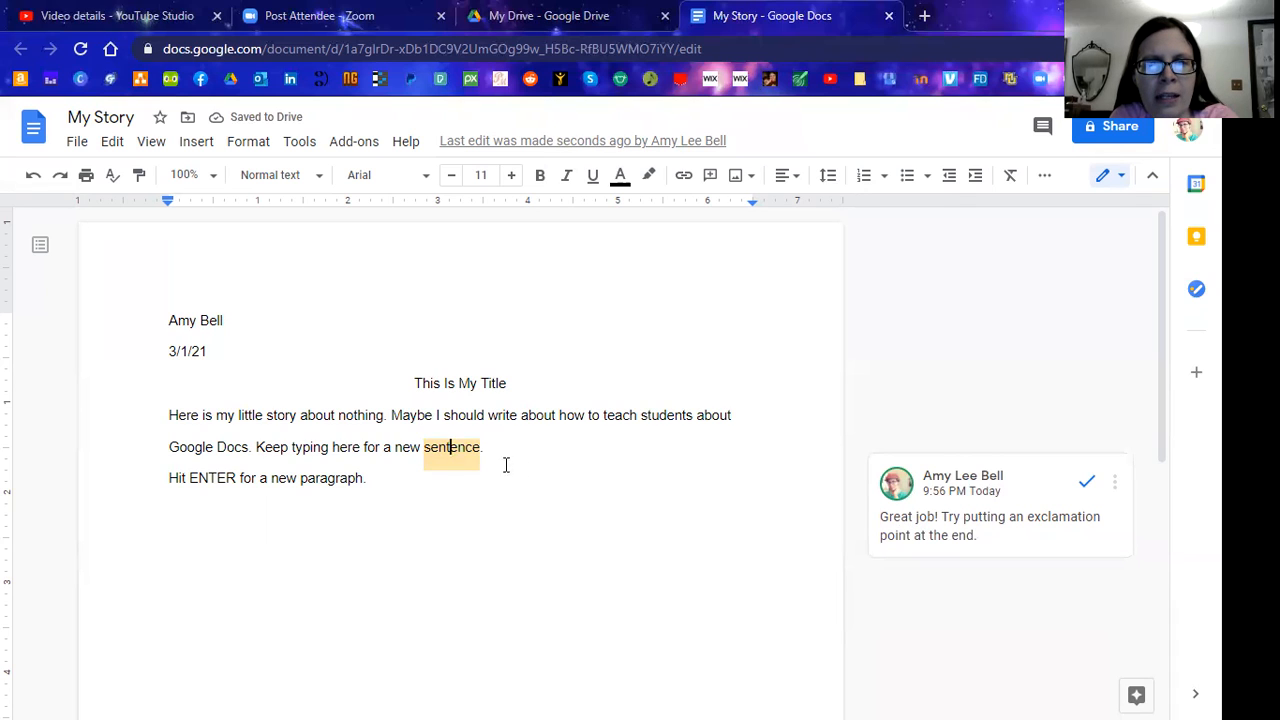
key(BackSpace)
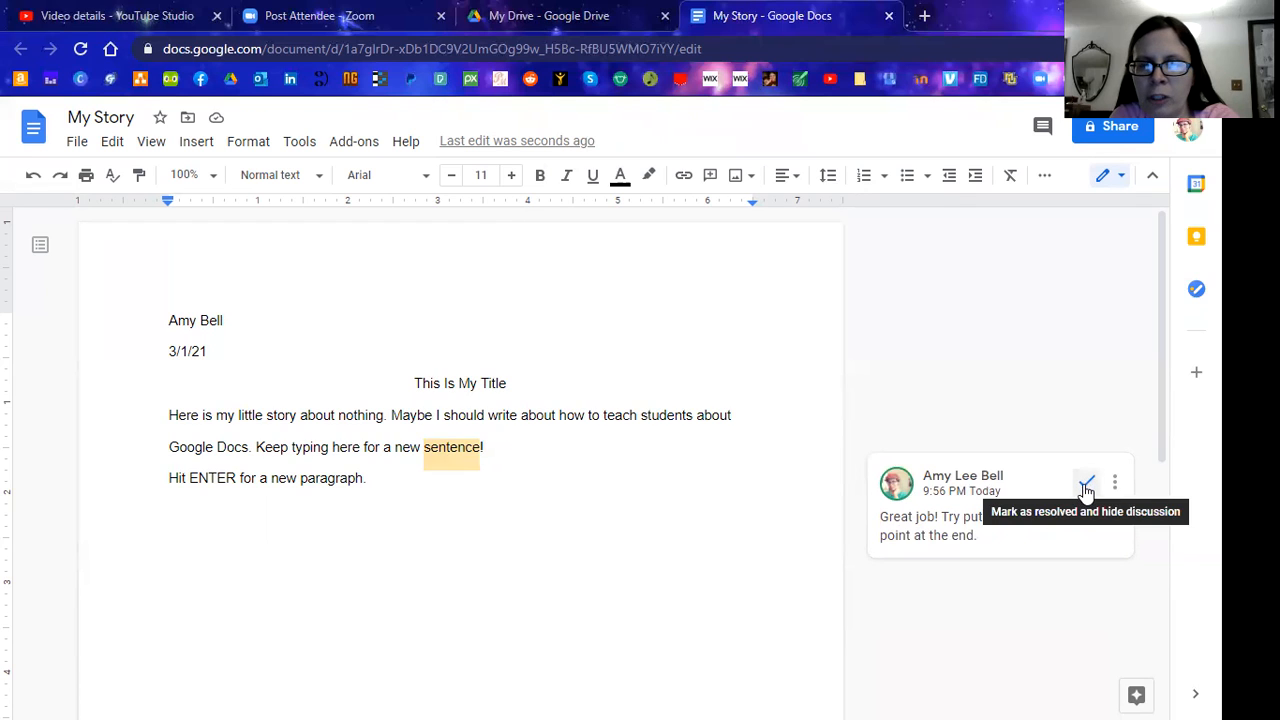
Mark the exclamation-point comment on 'sentence' as resolved
click(1086, 487)
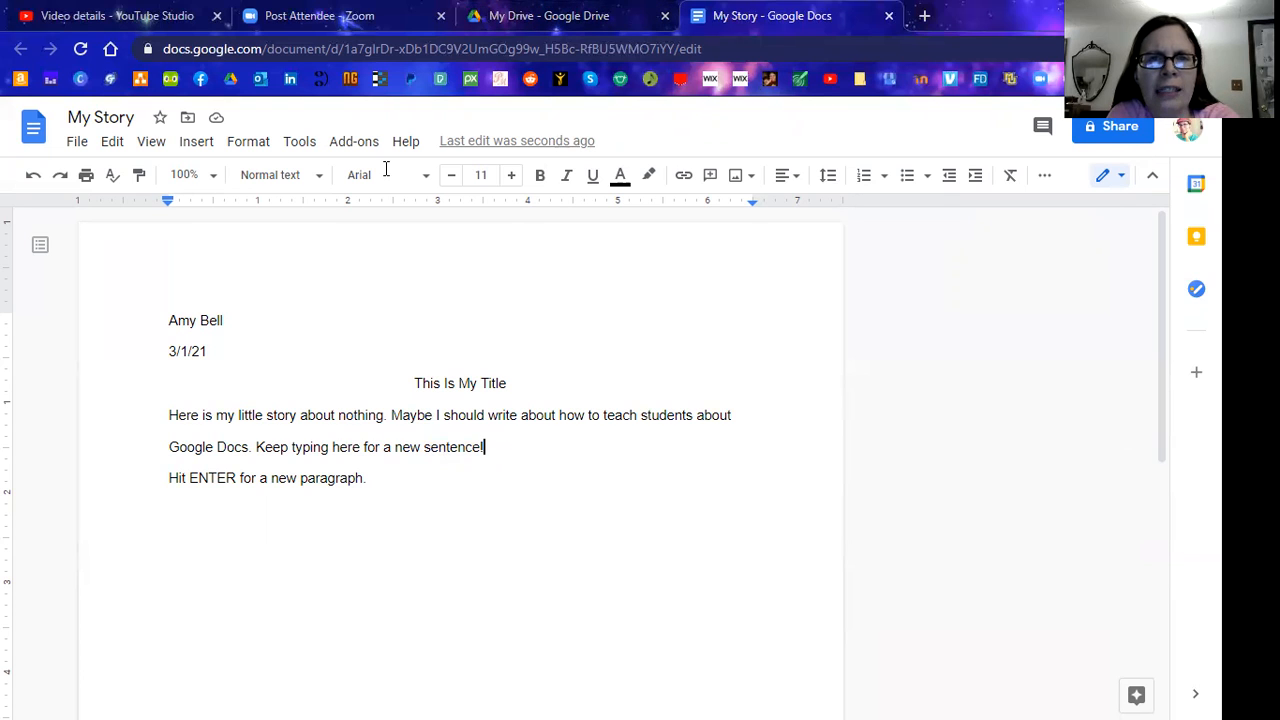
In the My Drive tab, run a web search for 'google docs'
click(570, 17)
key(ctrl+l)
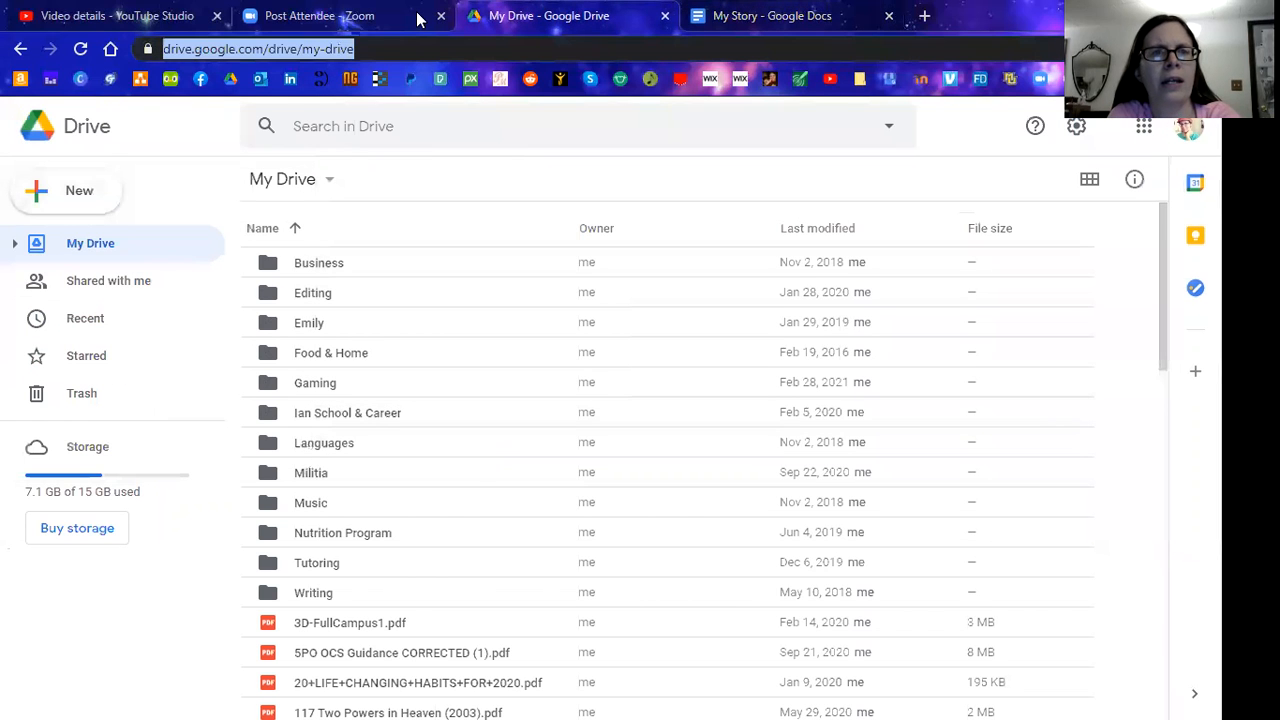
text(goo)
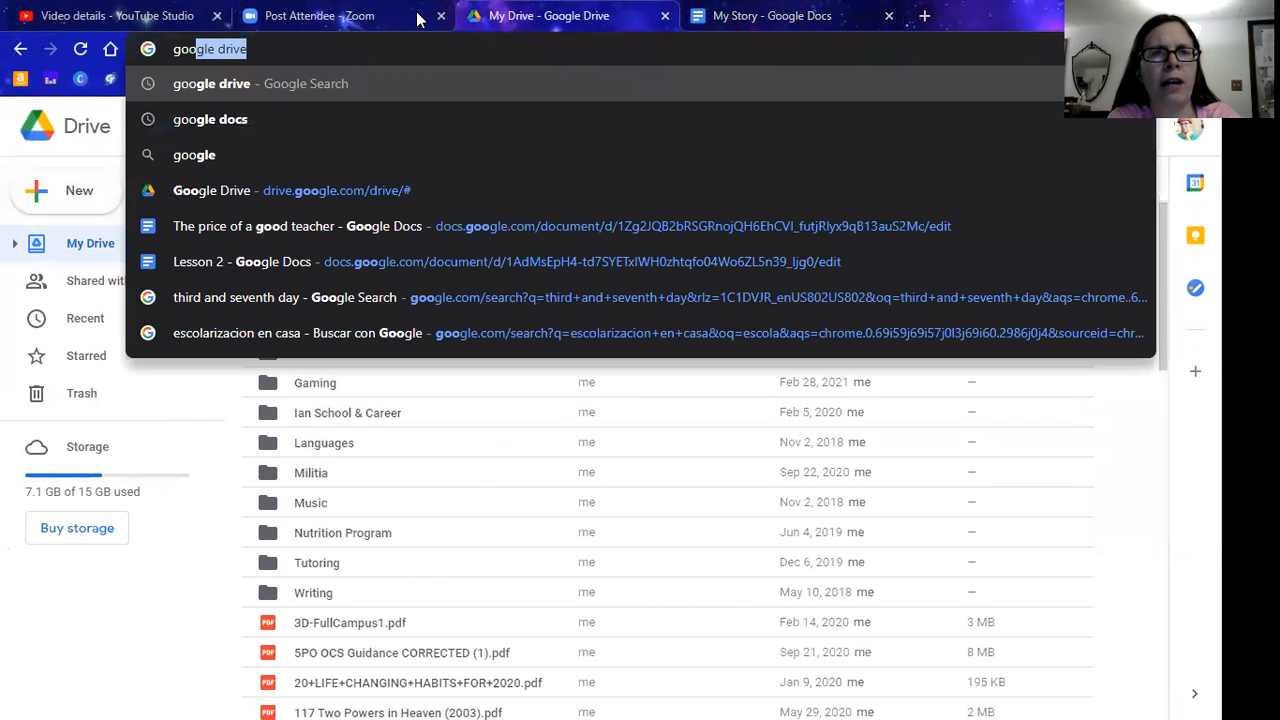
text(gle docs)
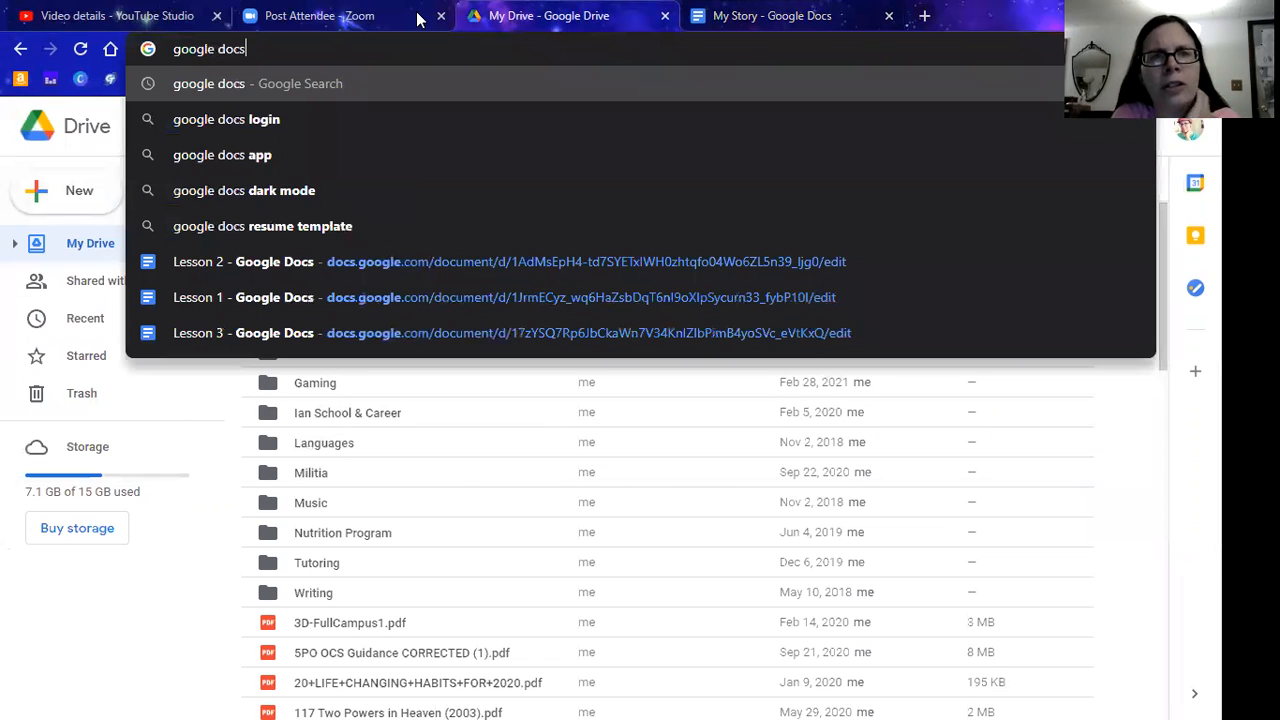
key(Return)
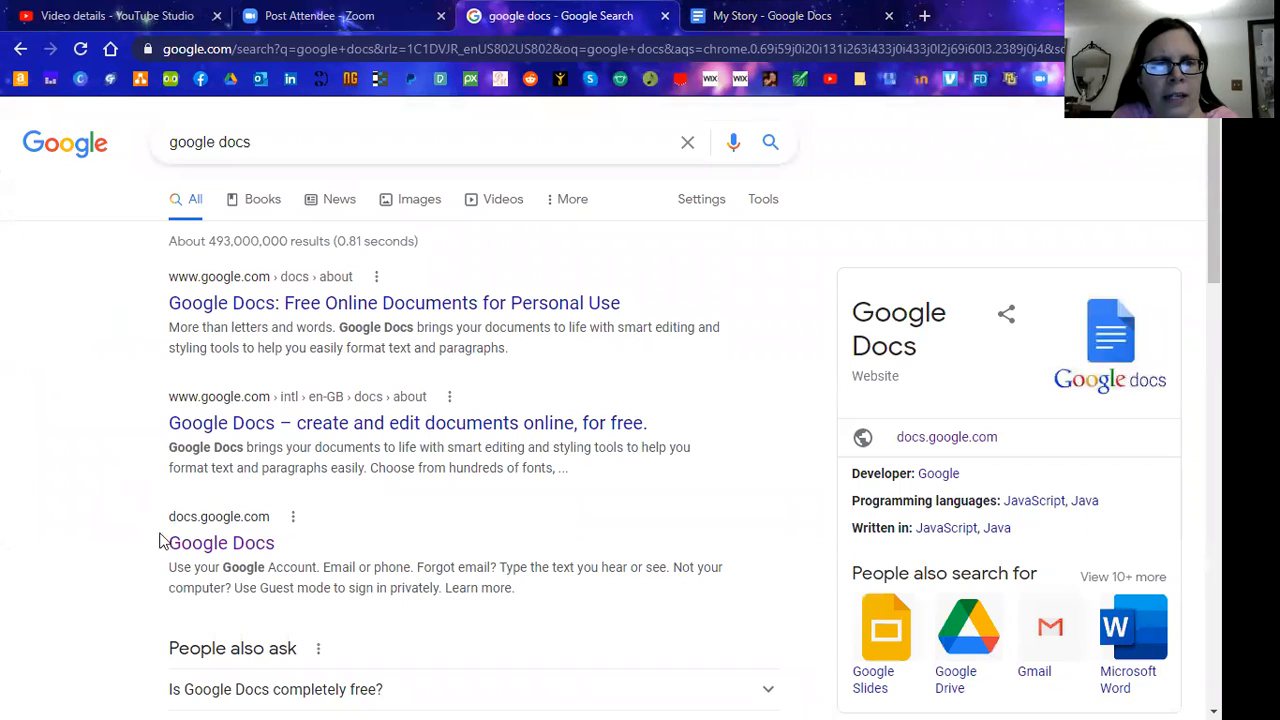
Follow the docs.google.com result to reach the Google Docs home page
click(183, 552)
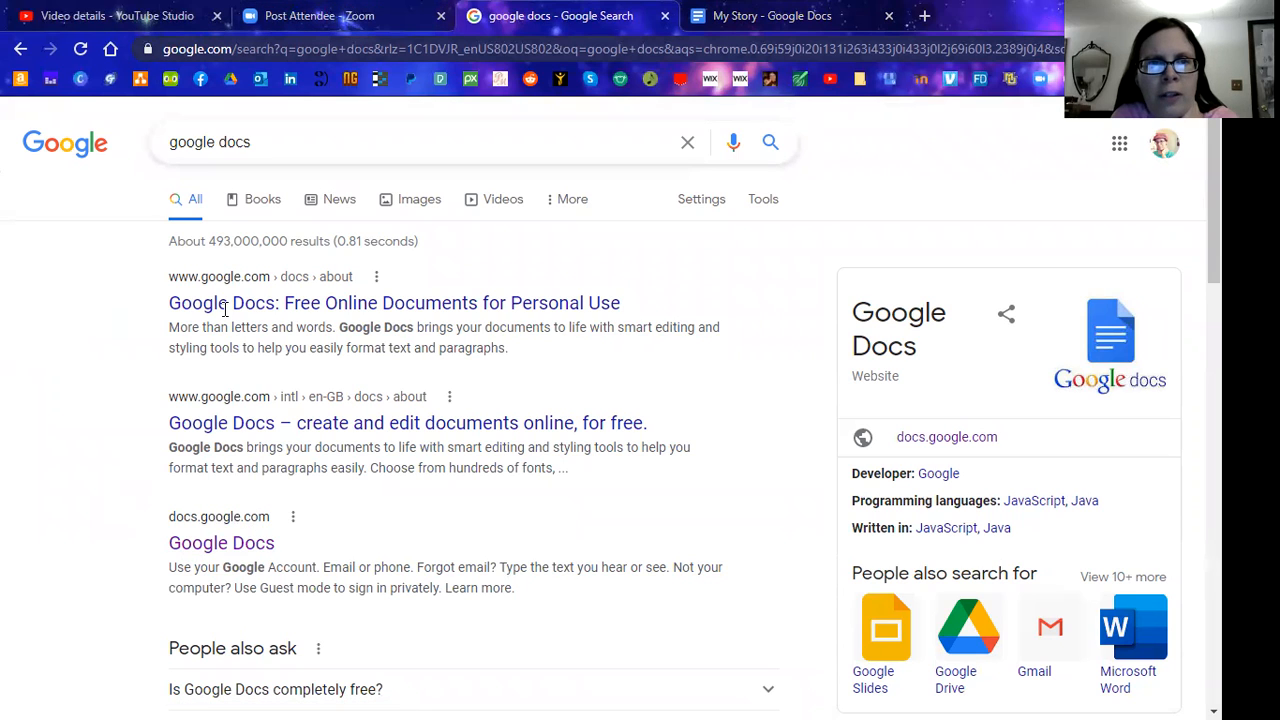
click(200, 546)
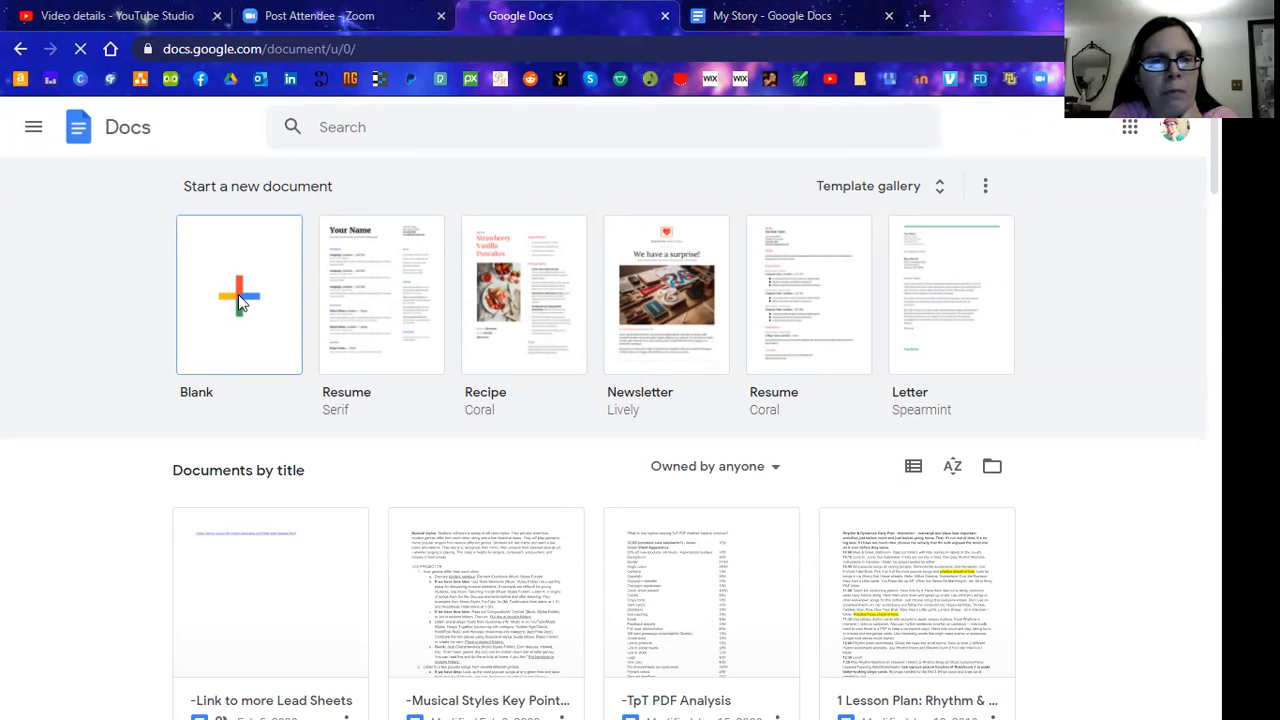
Create a new document from the Blank template tile
click(238, 300)
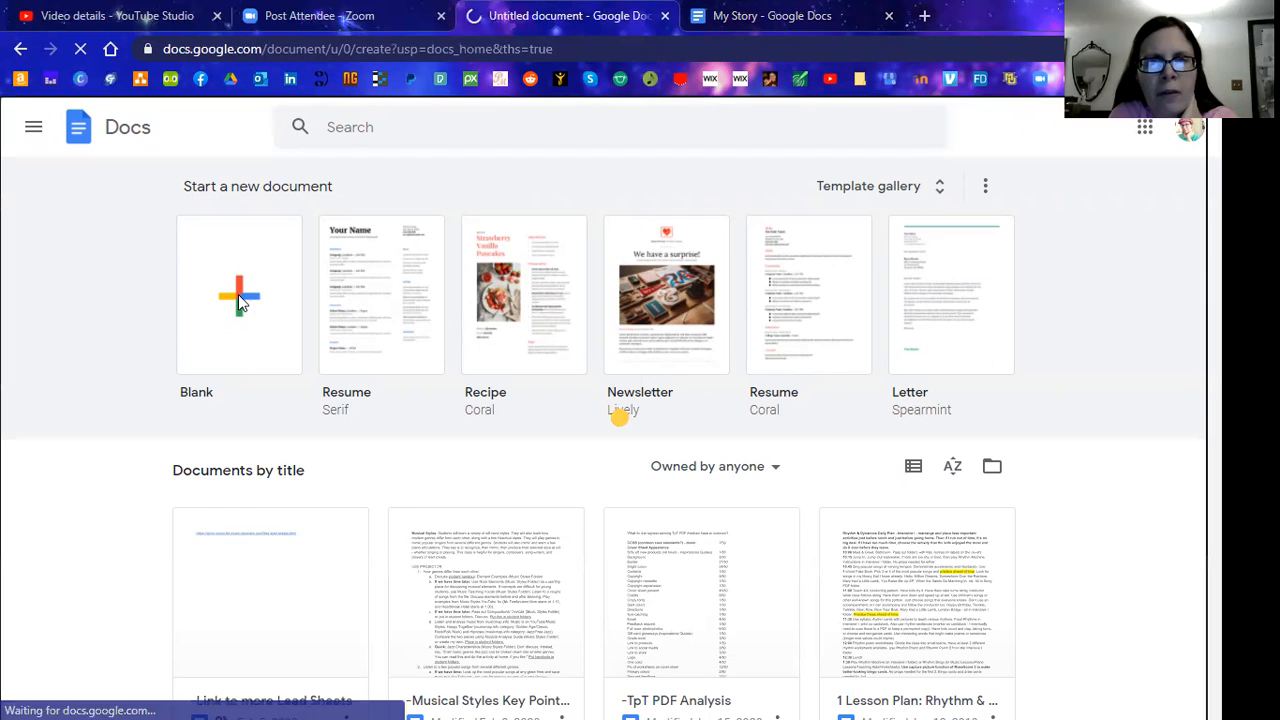